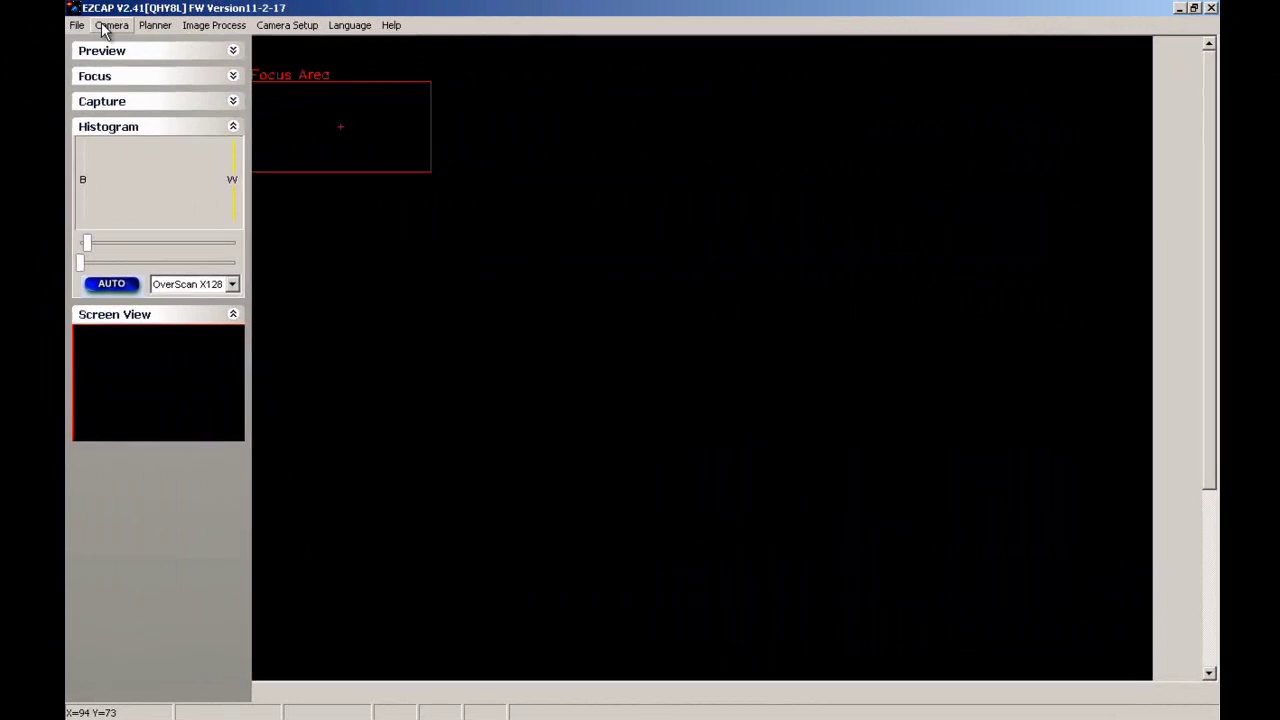
Step: Select the QHY8L camera and turn its cooling to TEC OFF in the temperature control, leaving that window minimized
click(108, 25)
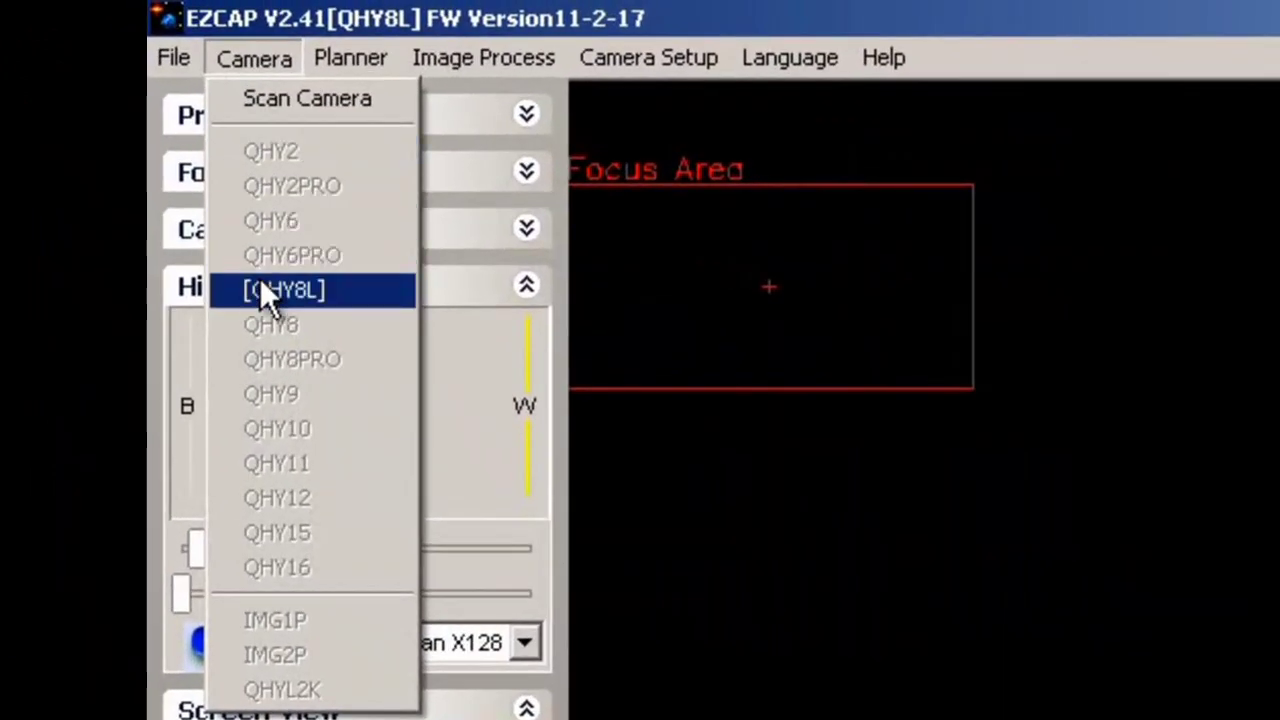
click(262, 286)
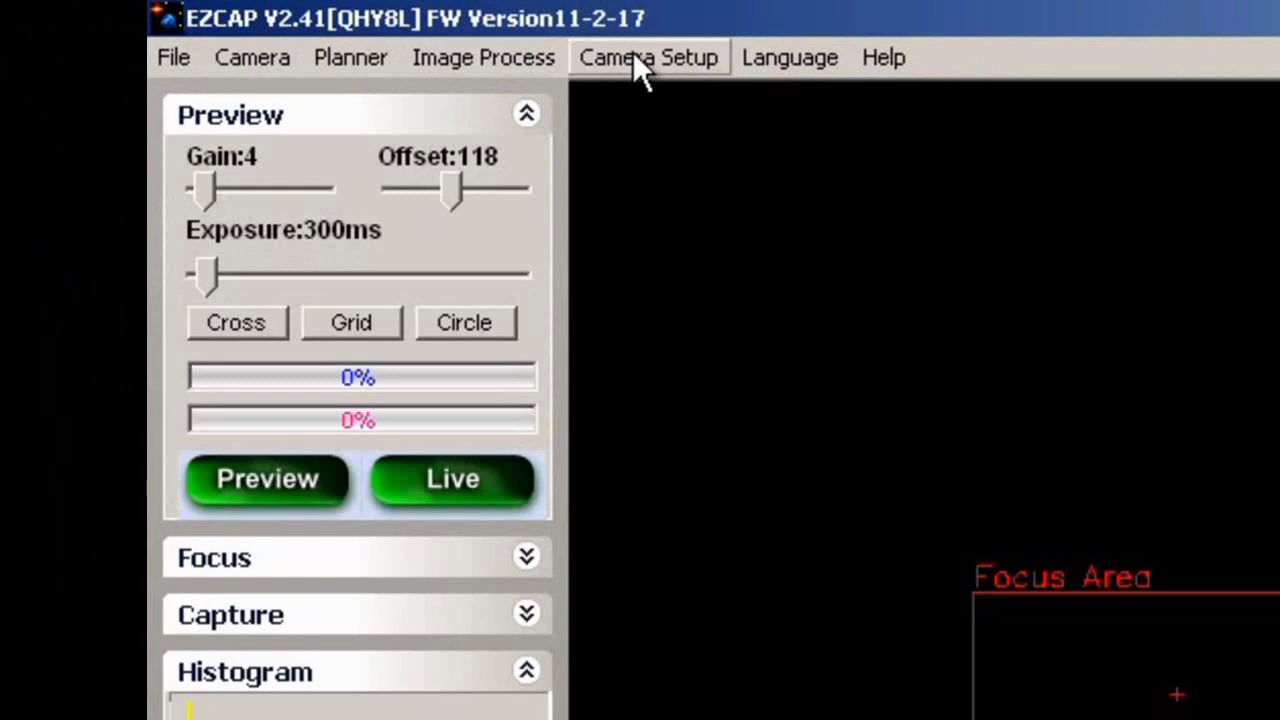
click(634, 56)
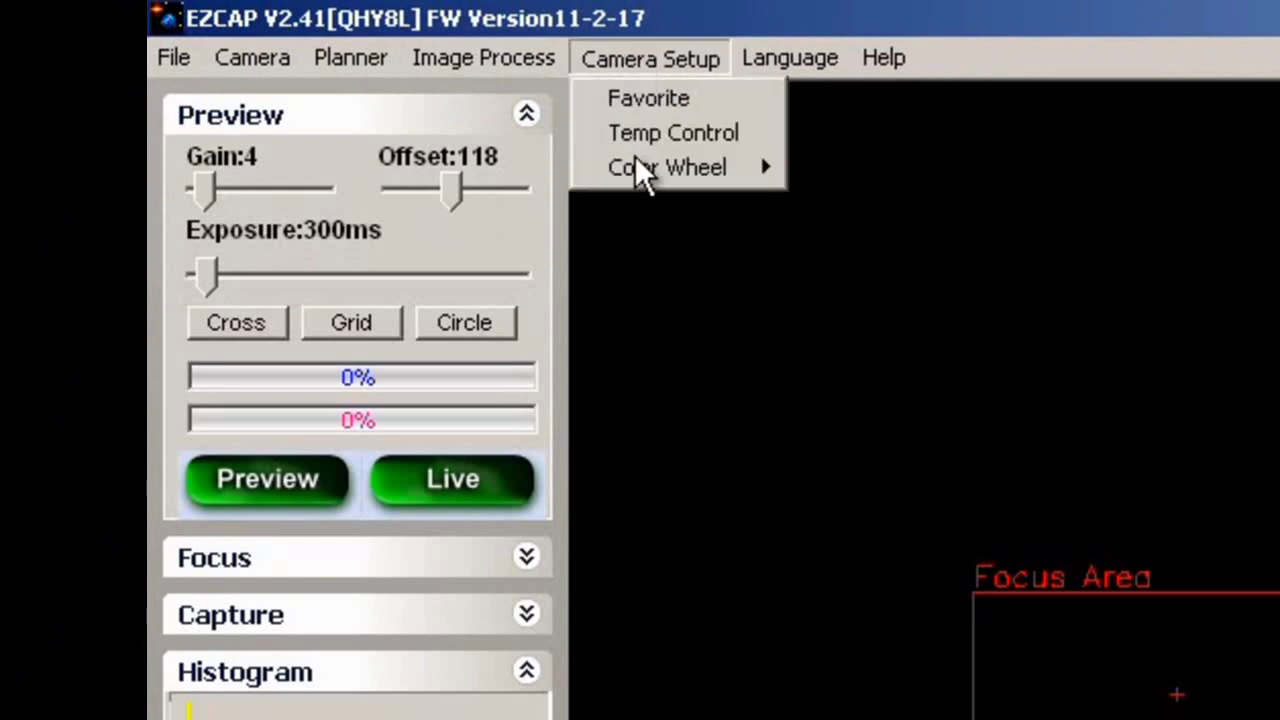
mouse_move(637, 167)
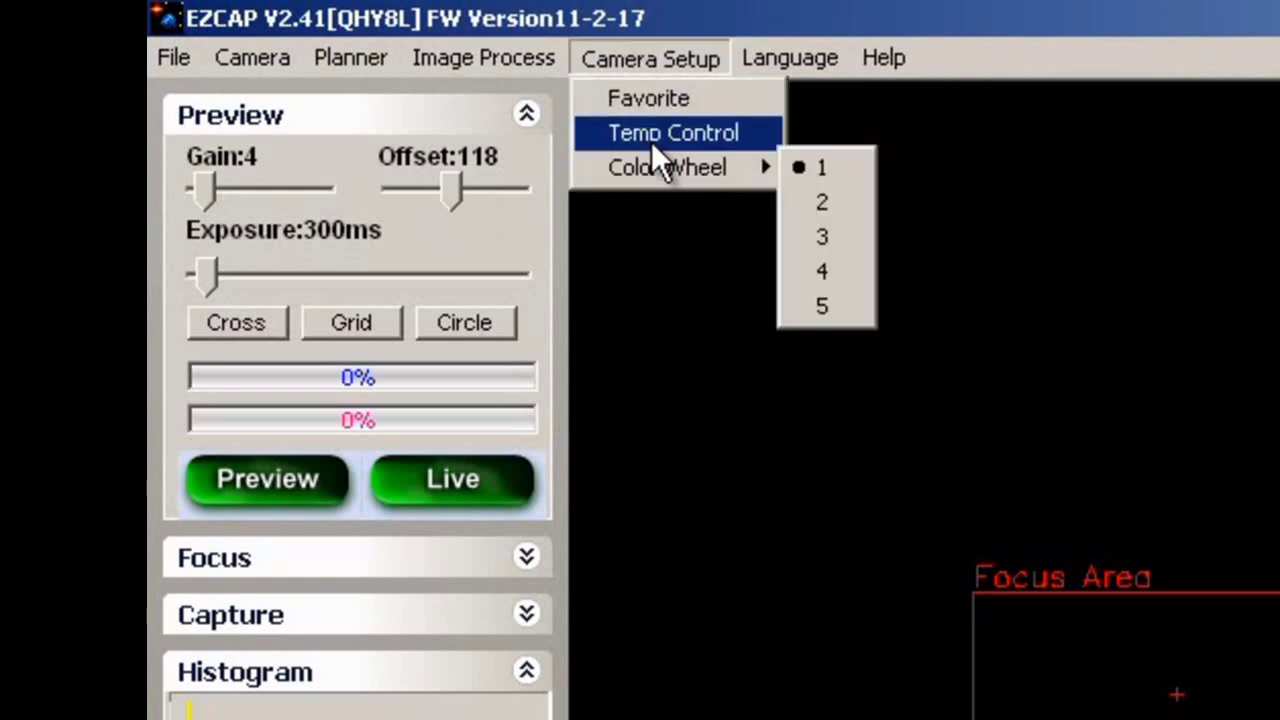
click(651, 141)
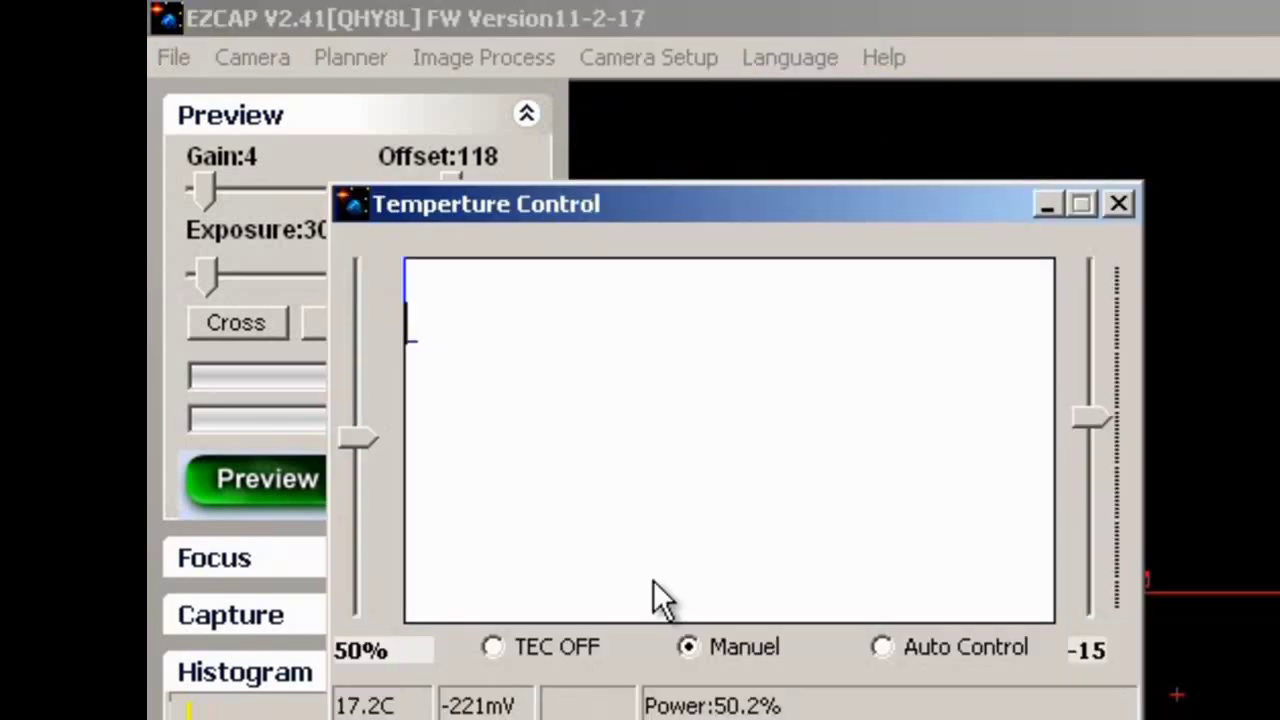
click(494, 636)
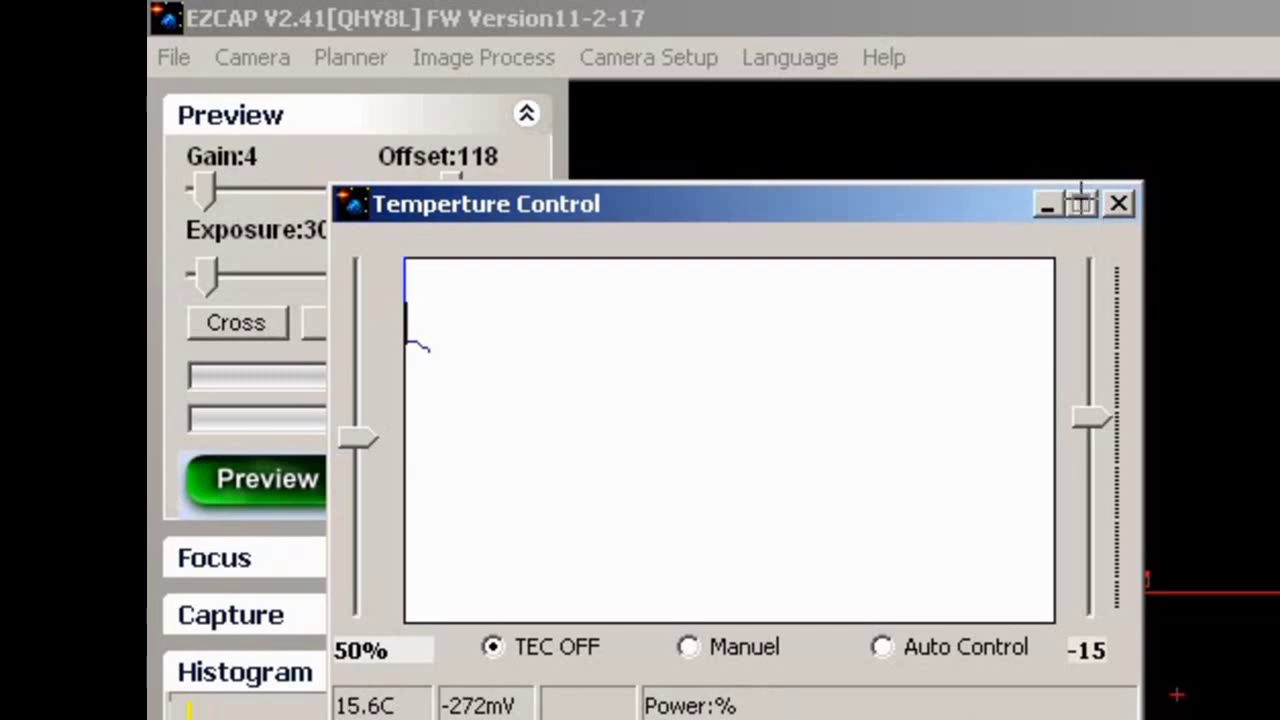
click(1047, 203)
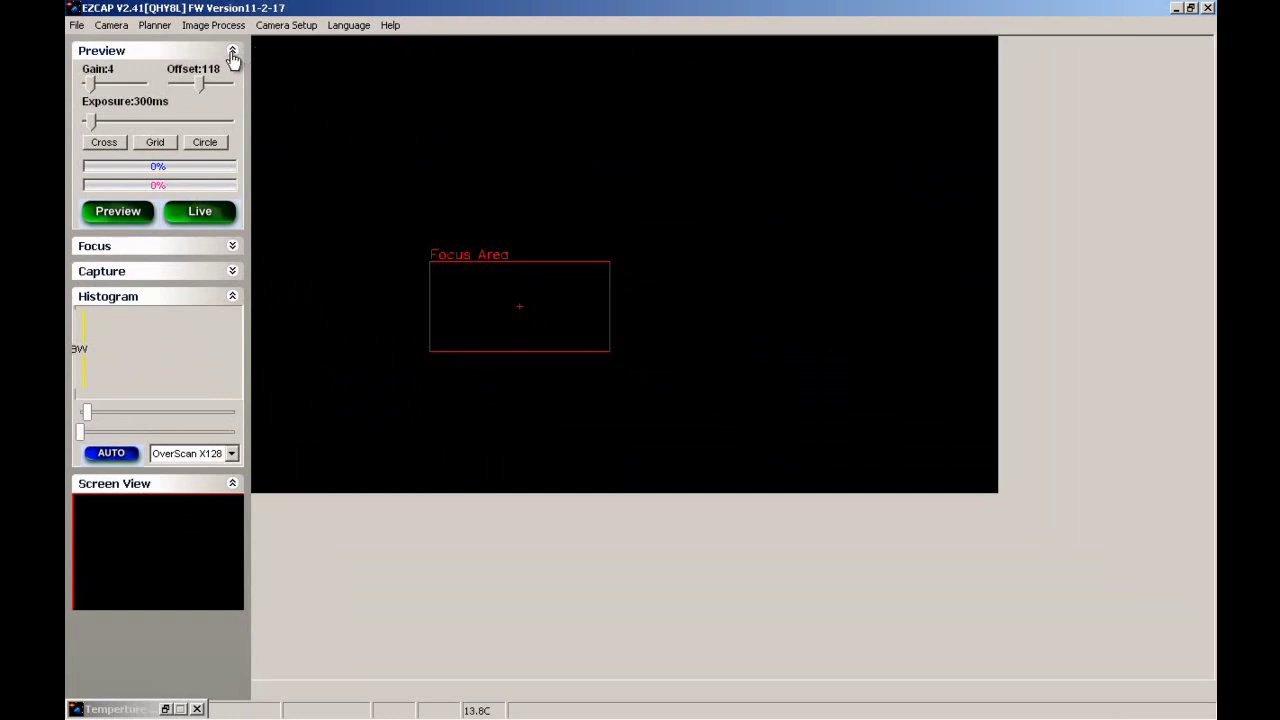
Step: Collapse the Preview settings, expand the Capture settings and turn on Noise Analyze for captured images
click(232, 57)
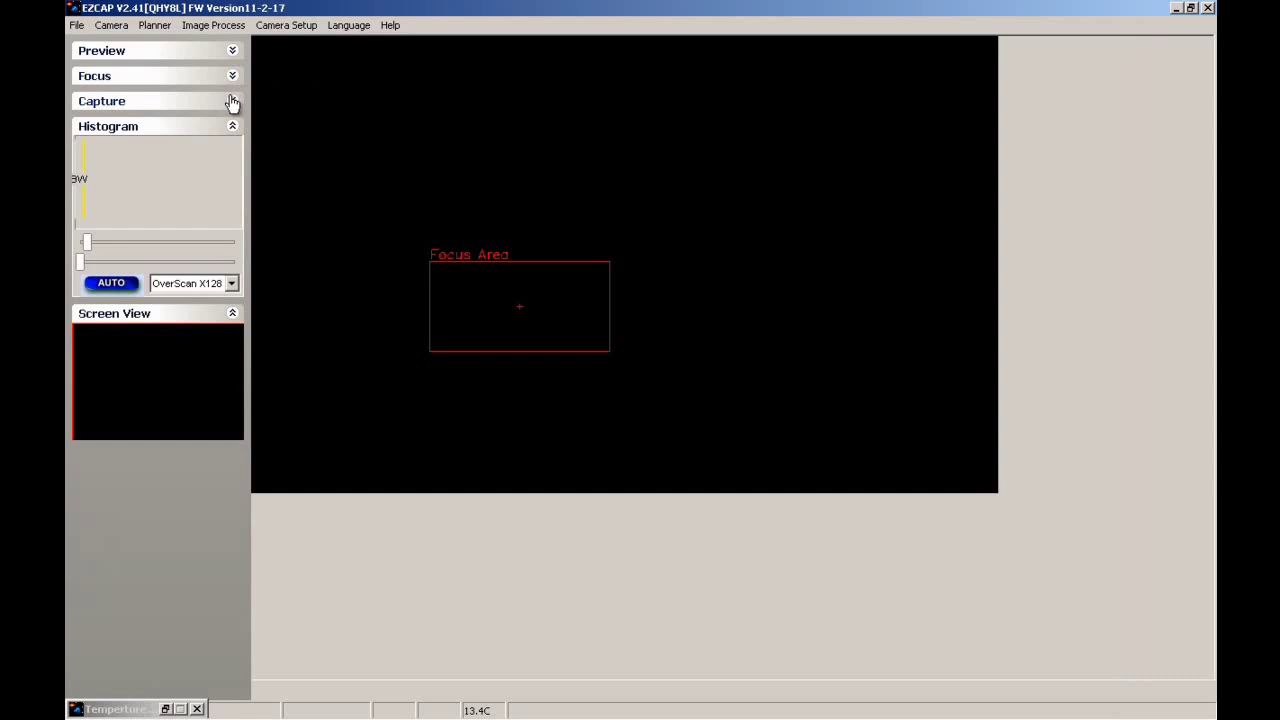
click(231, 102)
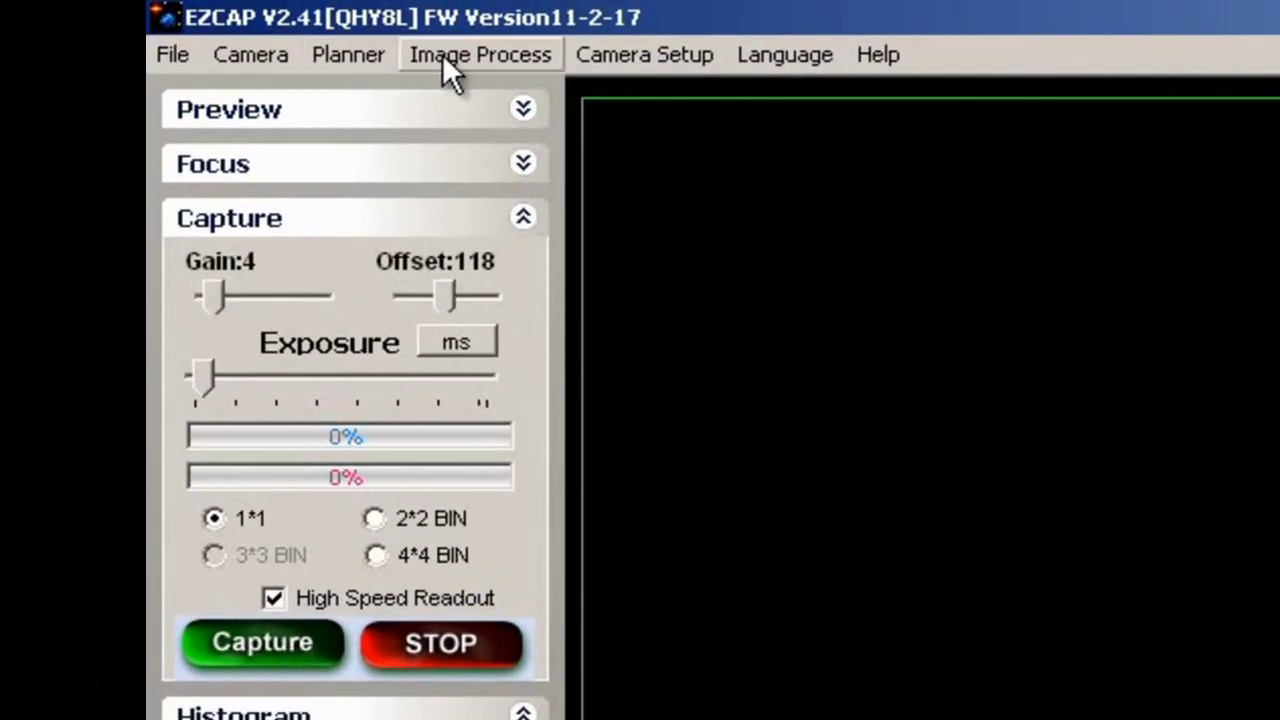
click(444, 58)
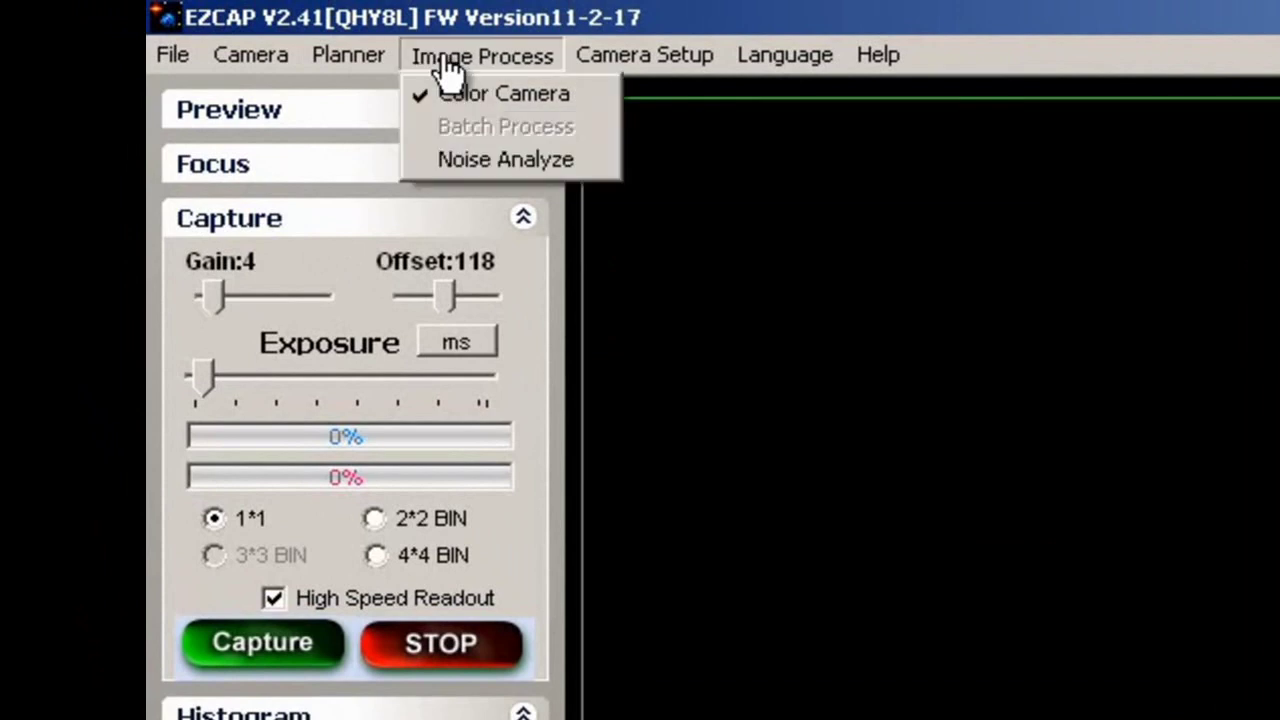
click(450, 158)
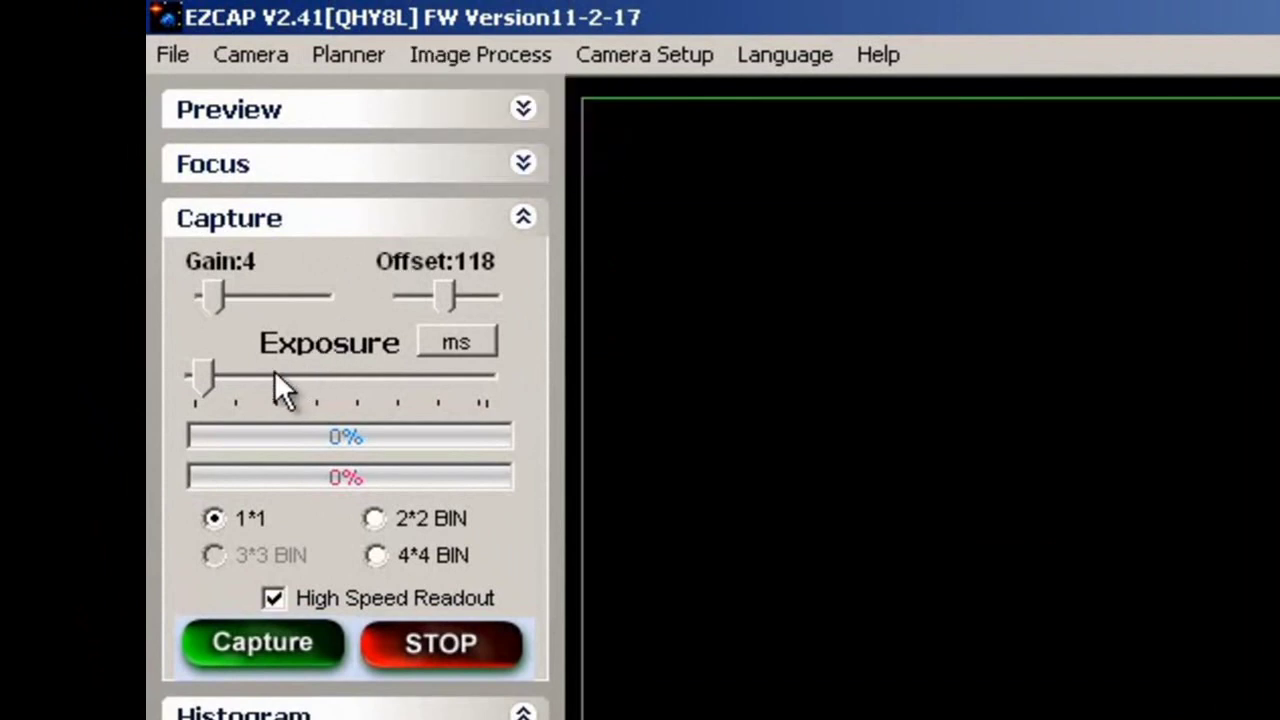
Step: Set the capture exposure to 475 ms, disable High Speed Readout and take a test capture
click(199, 370)
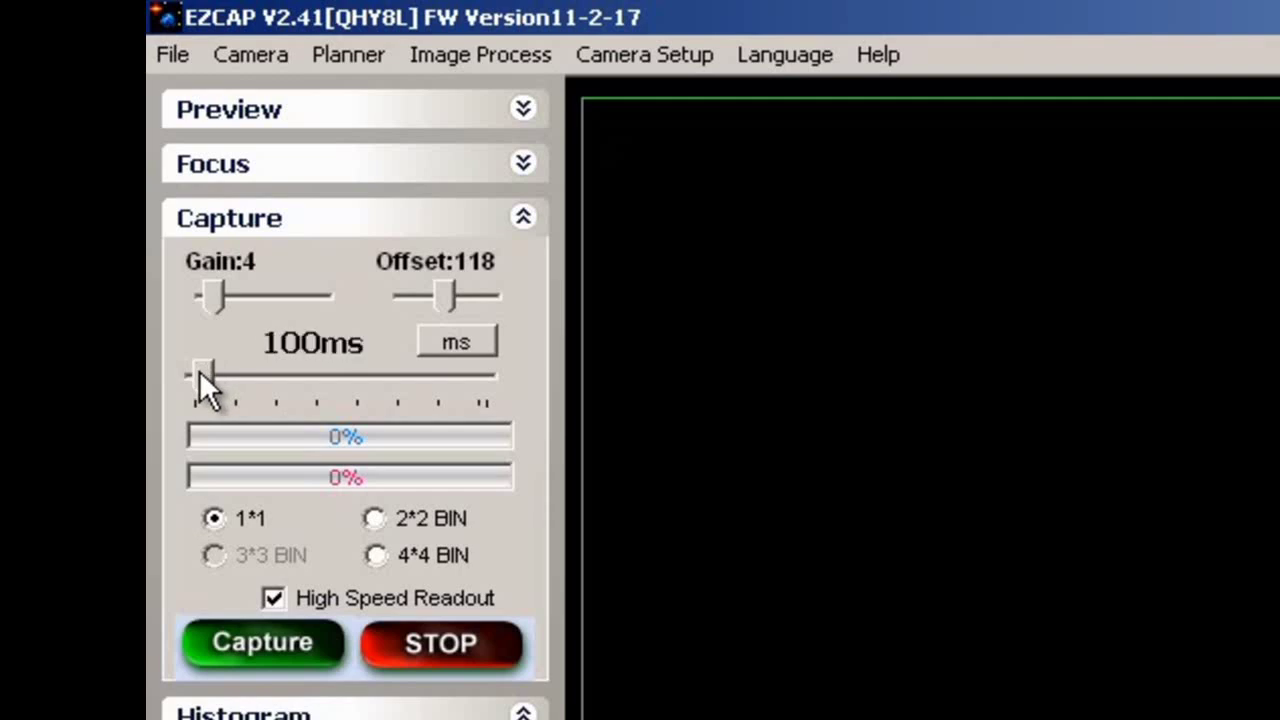
drag(199, 370, 230, 372)
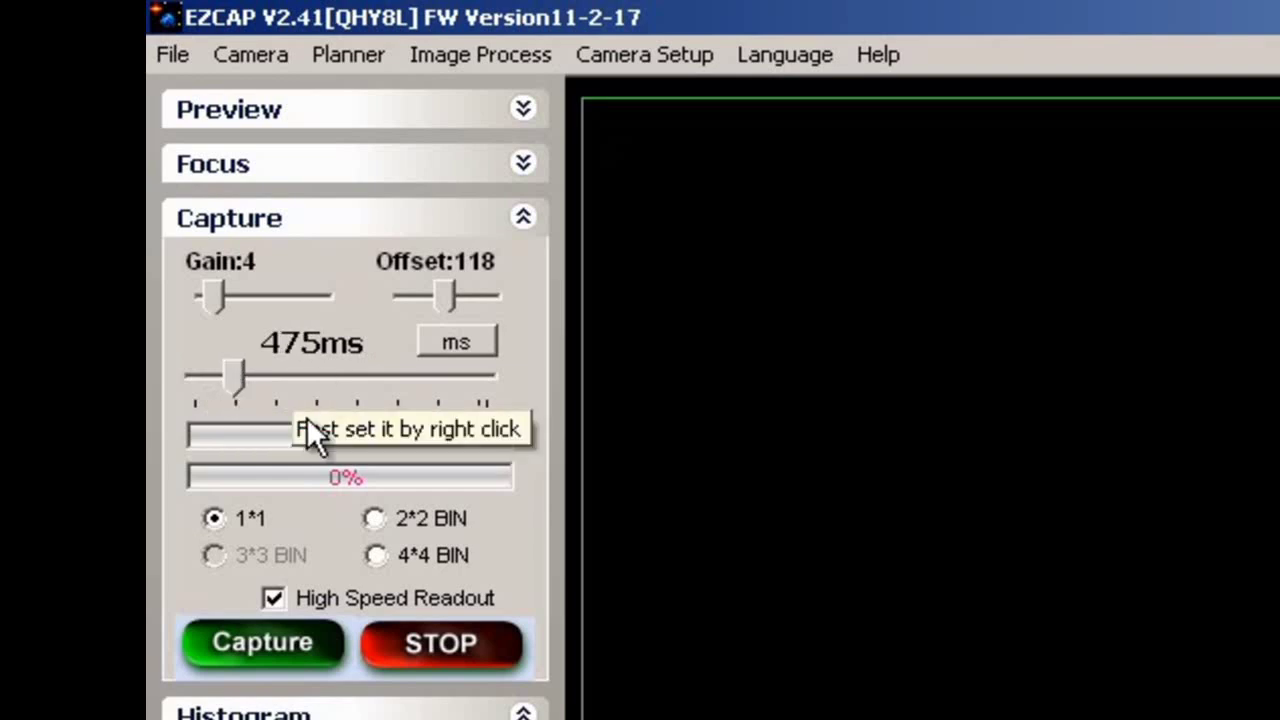
click(270, 597)
click(258, 657)
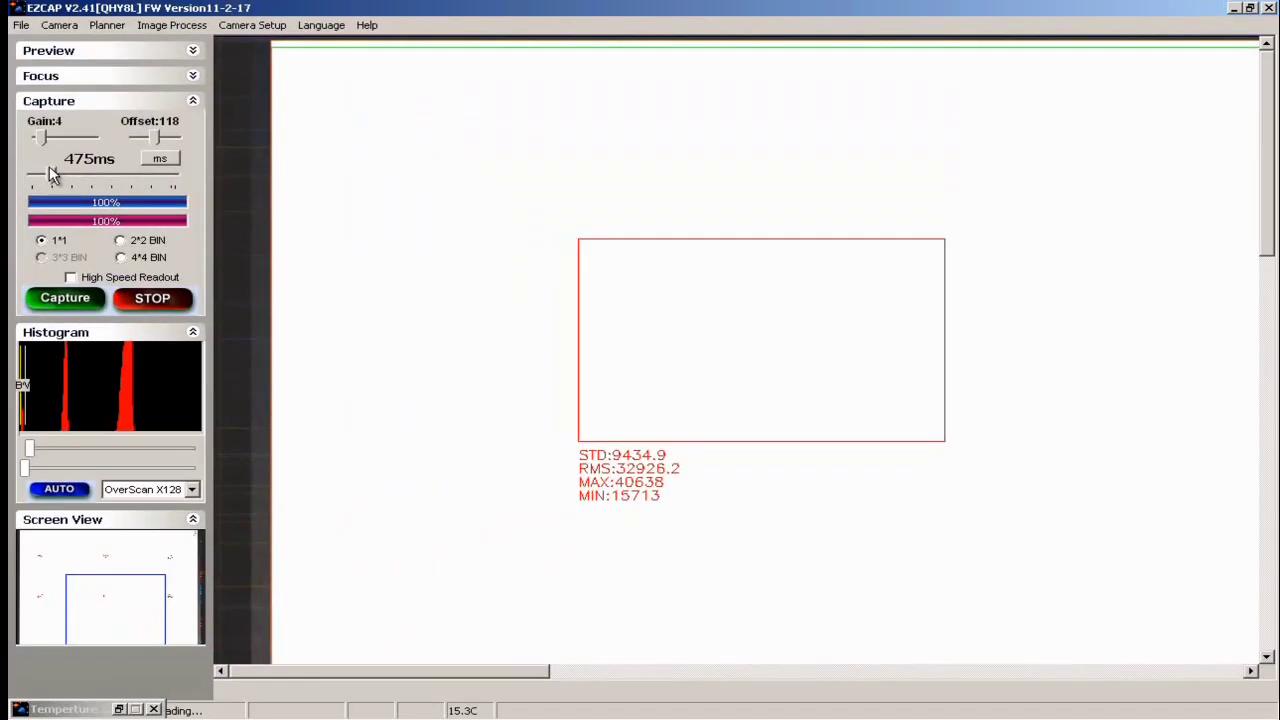
Step: Take further test captures with the exposure reduced to 375 ms, 350 ms and 300 ms
drag(48, 174, 46, 174)
click(64, 300)
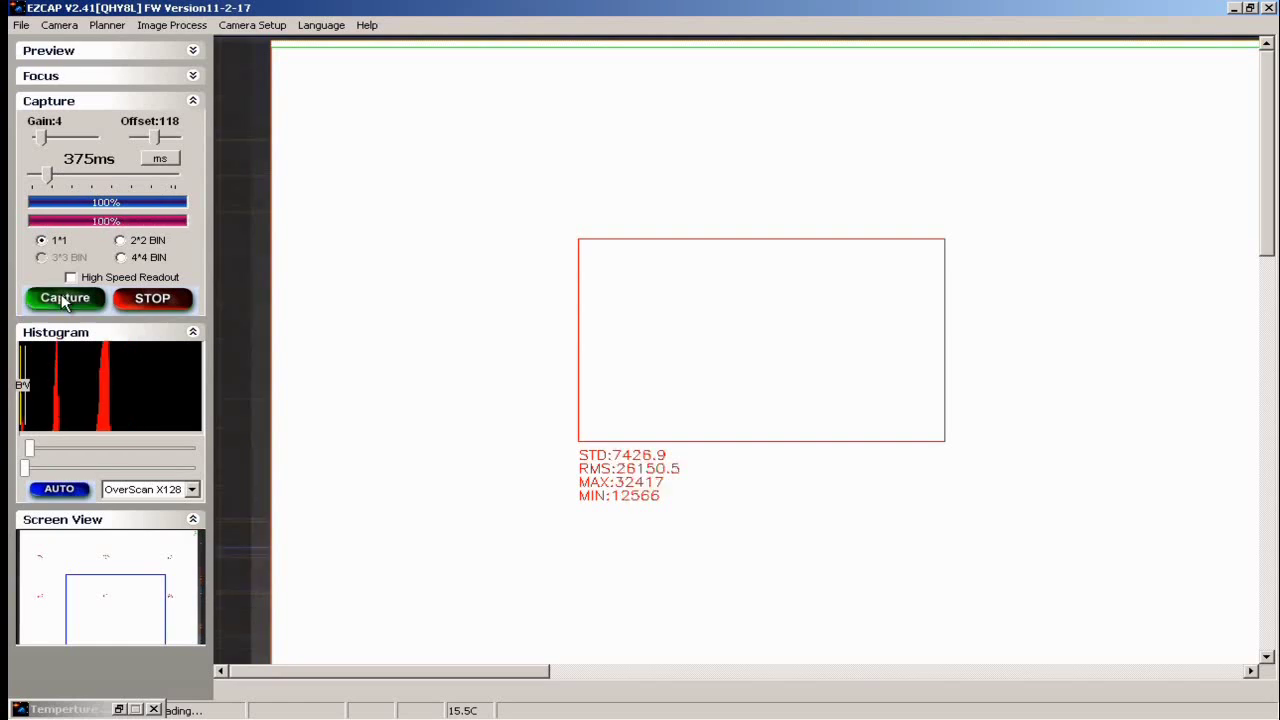
click(61, 298)
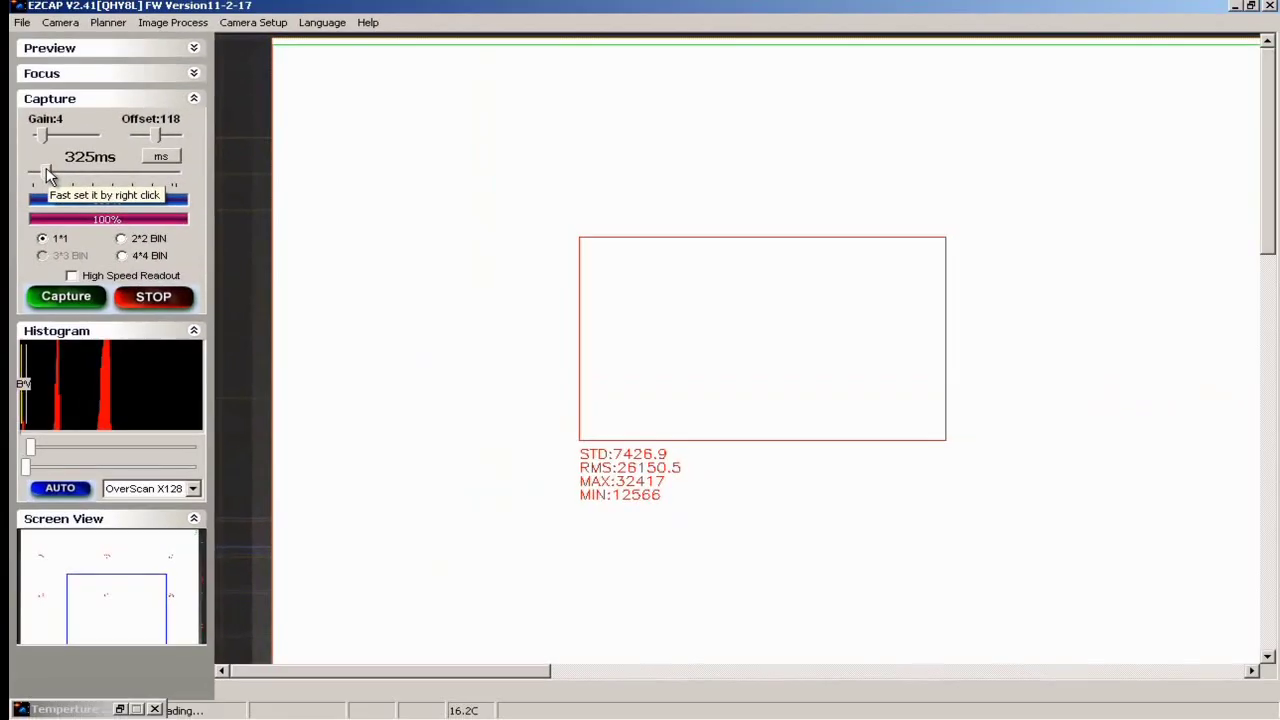
click(47, 170)
click(79, 304)
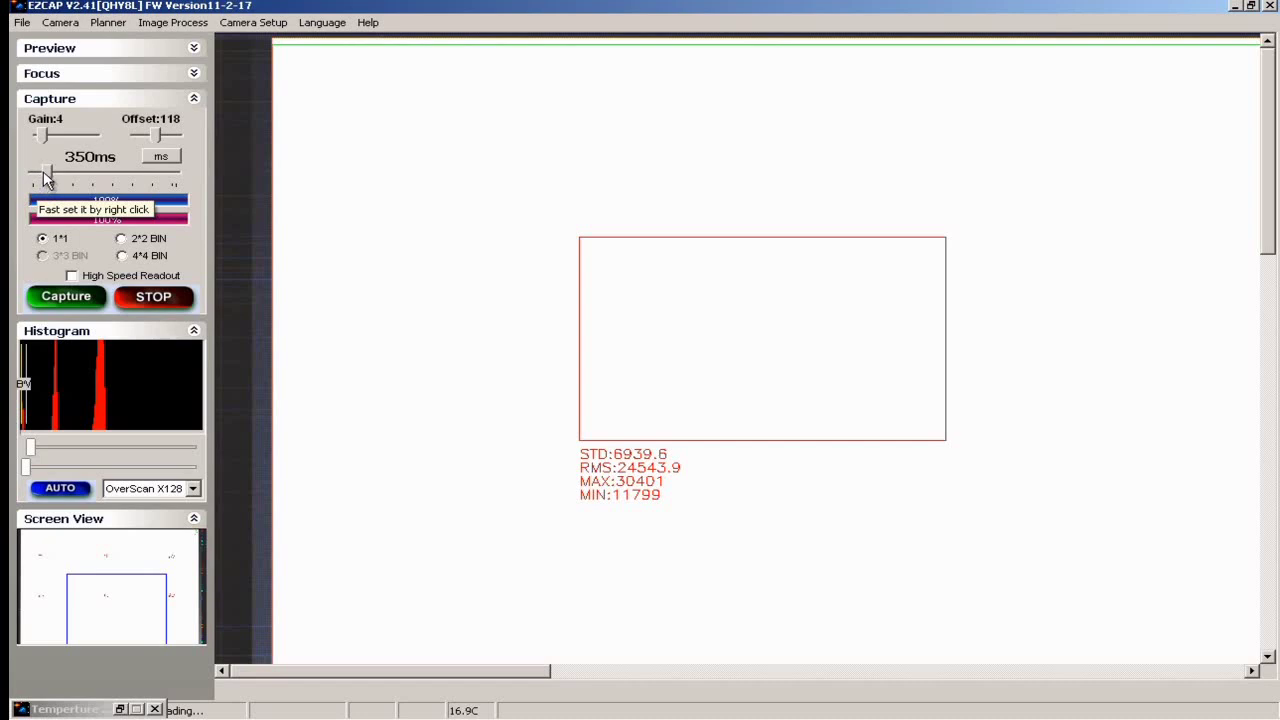
drag(43, 171, 47, 170)
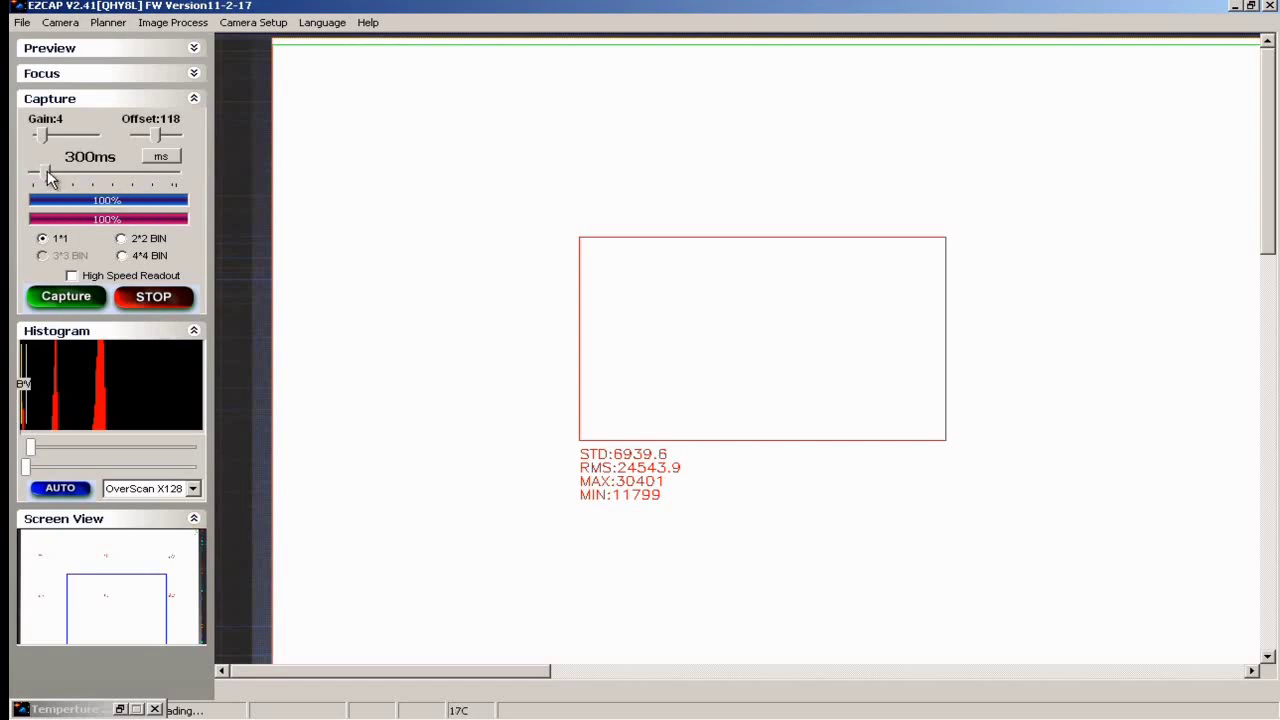
click(84, 306)
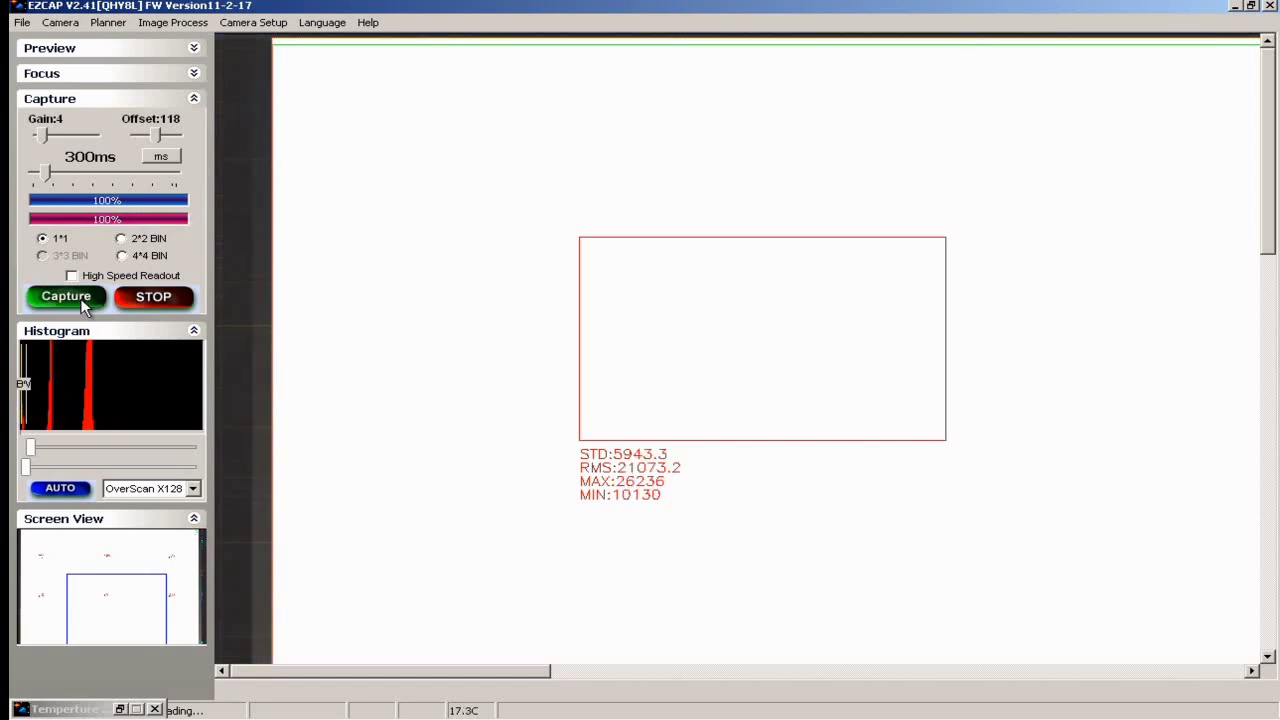
Step: Fine-tune the capture exposure to 323 ms and take another test capture
click(45, 169)
key(Right)
key(Right)
key(Right)
key(Right)
key(Right)
key(Right)
key(Right)
key(Right)
key(Right)
key(Right)
key(Right)
key(Right)
key(Right)
key(Right)
key(Right)
key(Right)
key(Right)
key(Right)
key(Right)
key(Right)
key(Right)
key(Right)
key(Right)
key(Right)
key(Right)
click(60, 297)
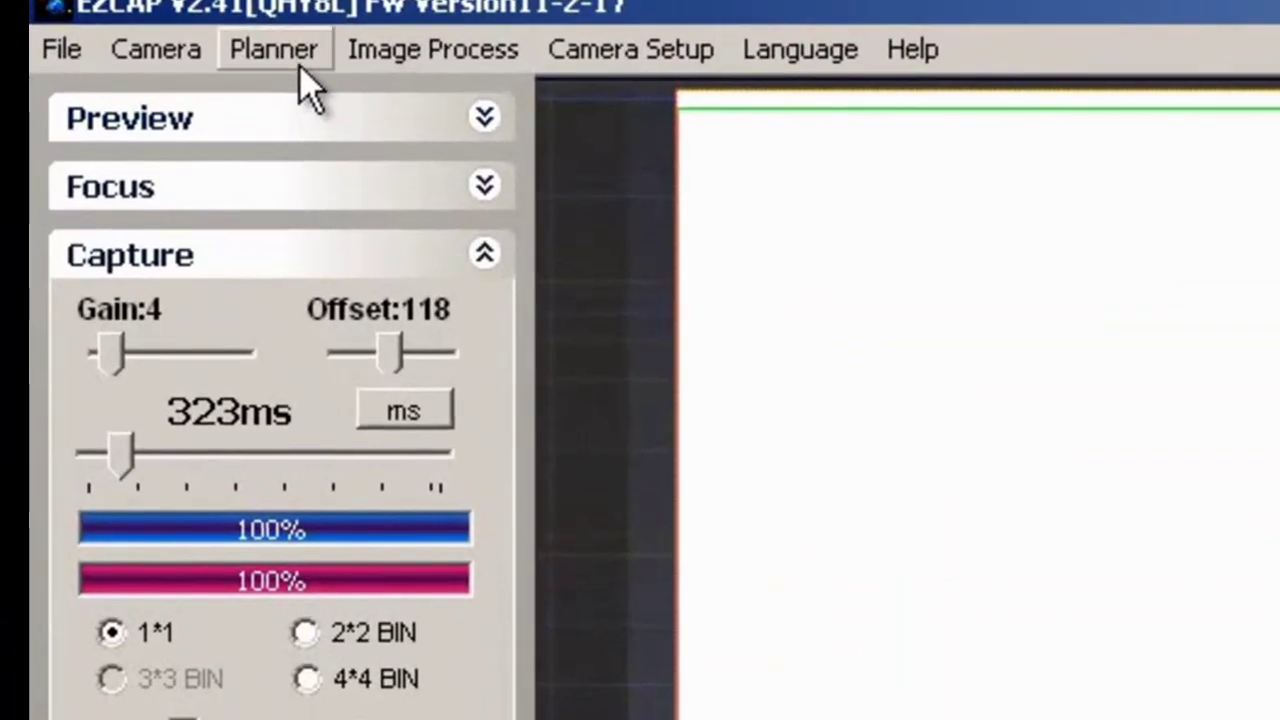
Step: Show the planner table and enable sequence row 1 with an exposure time of .323
click(299, 66)
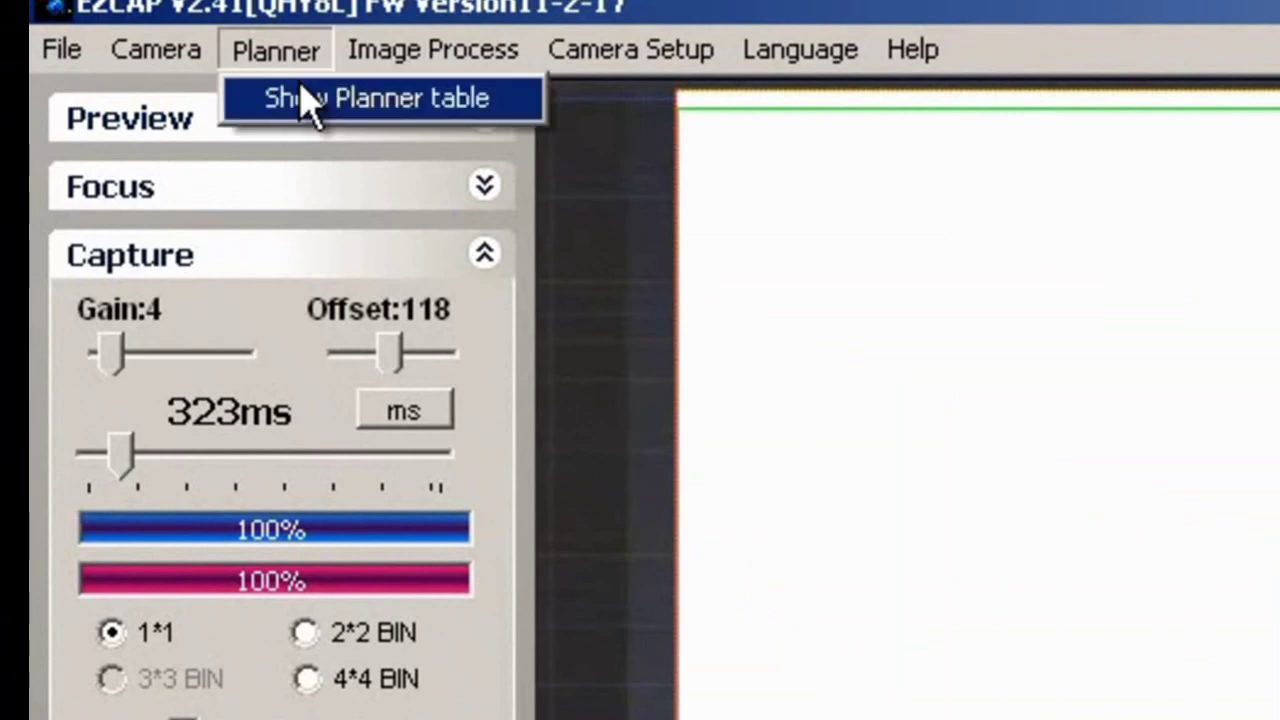
click(305, 100)
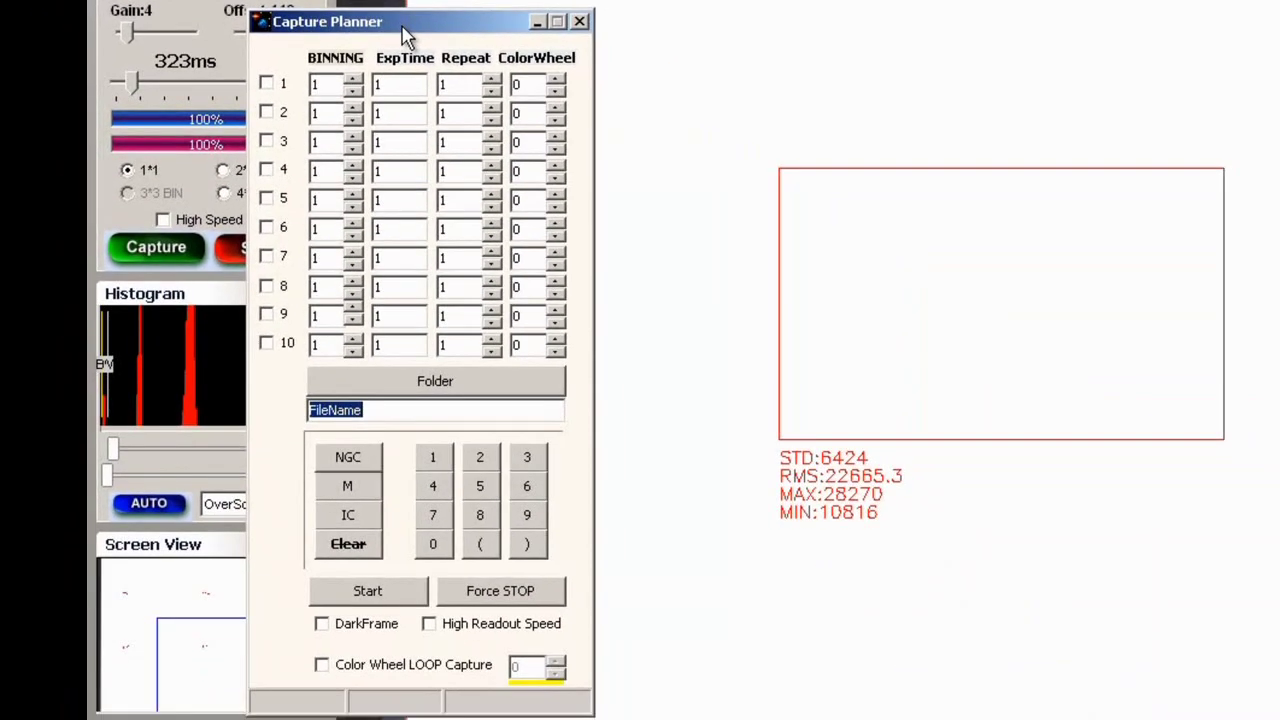
drag(613, 282, 939, 370)
drag(579, 74, 648, 13)
click(513, 71)
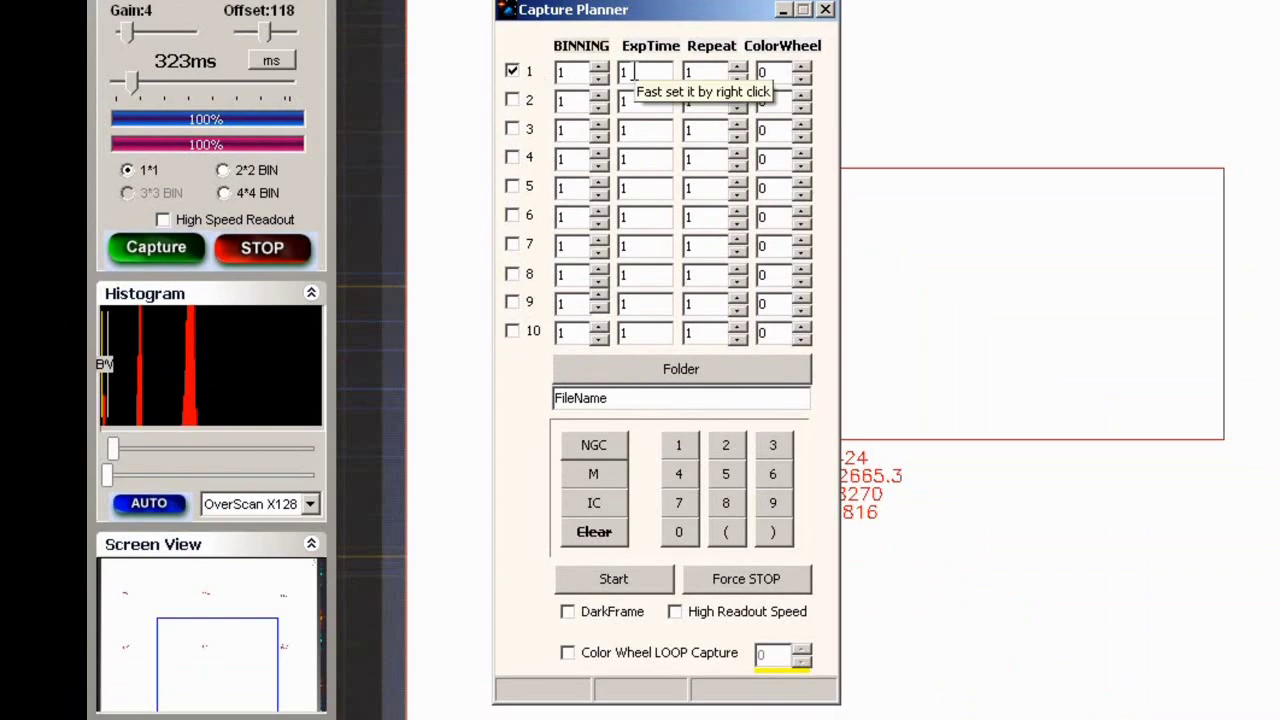
key(BackSpace)
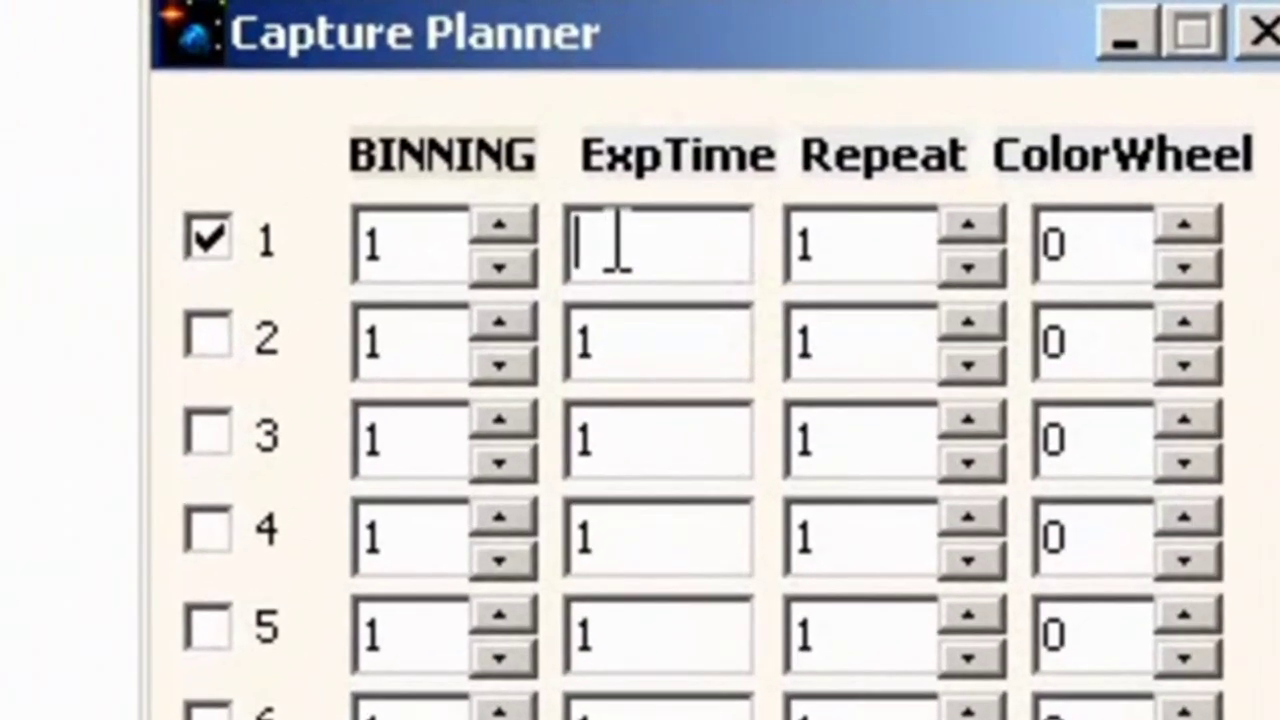
text(.32)
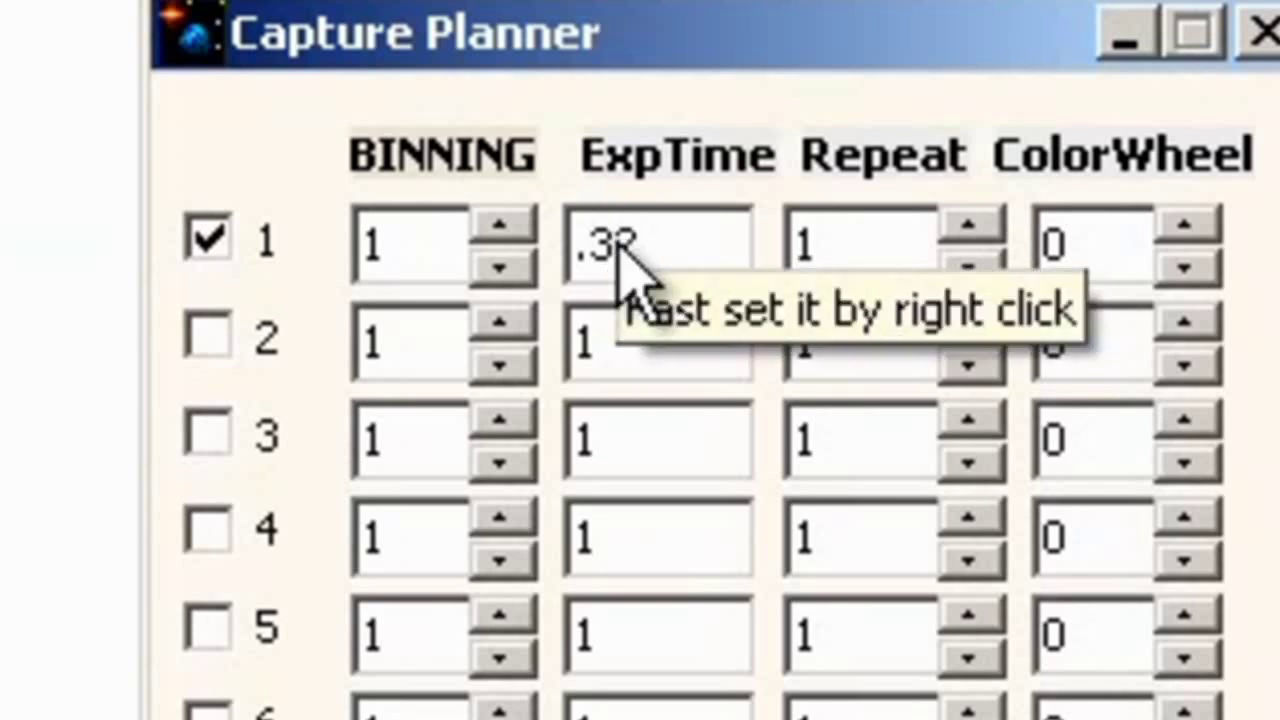
text(3)
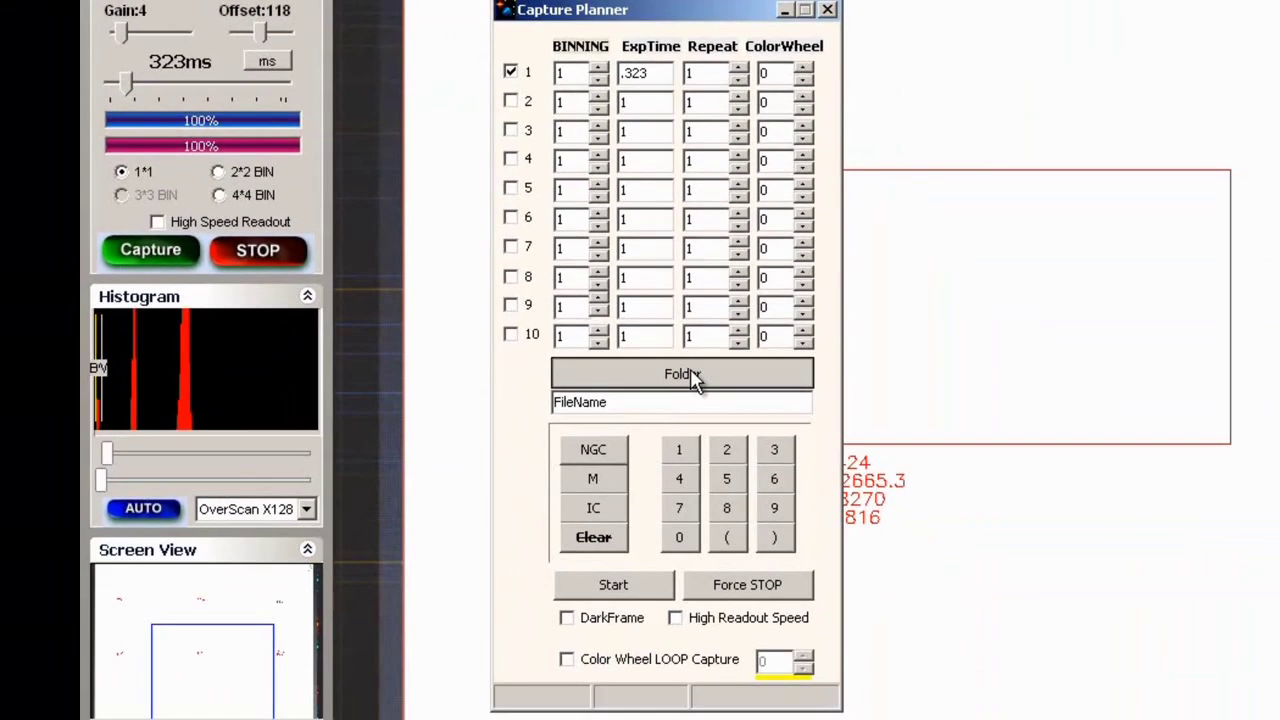
Step: Set the Desktop as the planner's save folder and run the planned capture twice
click(690, 375)
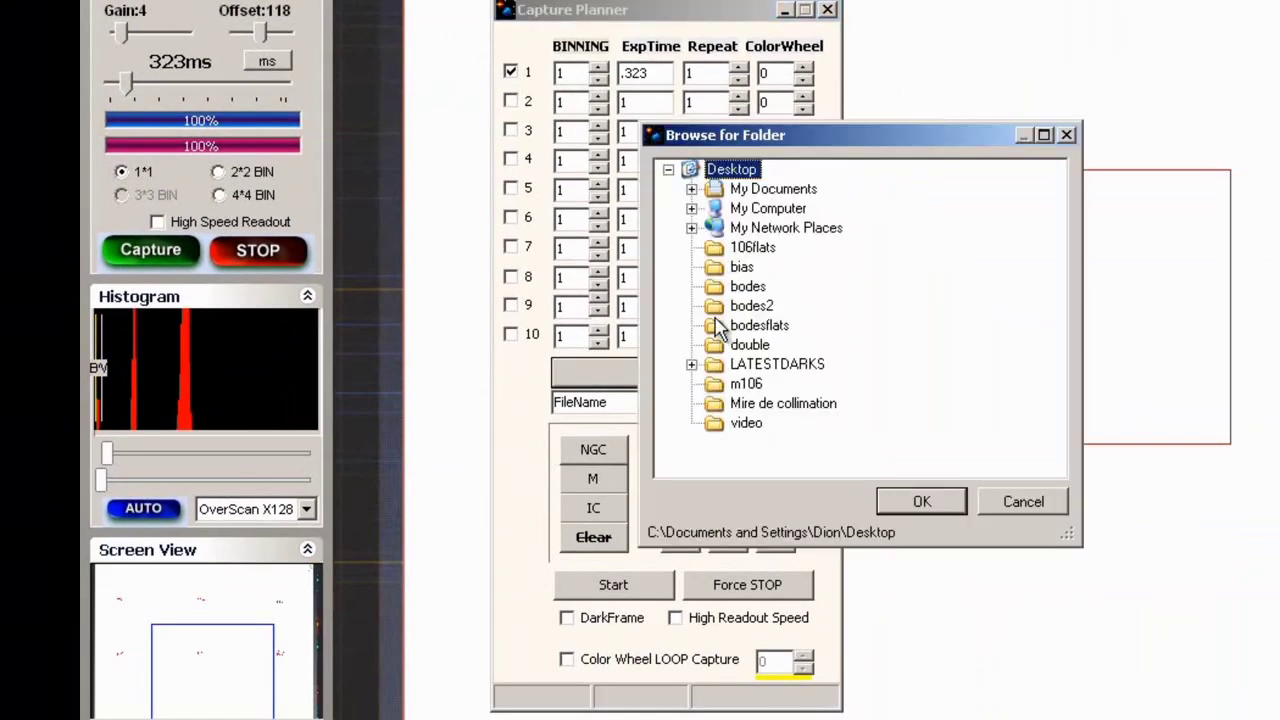
click(897, 502)
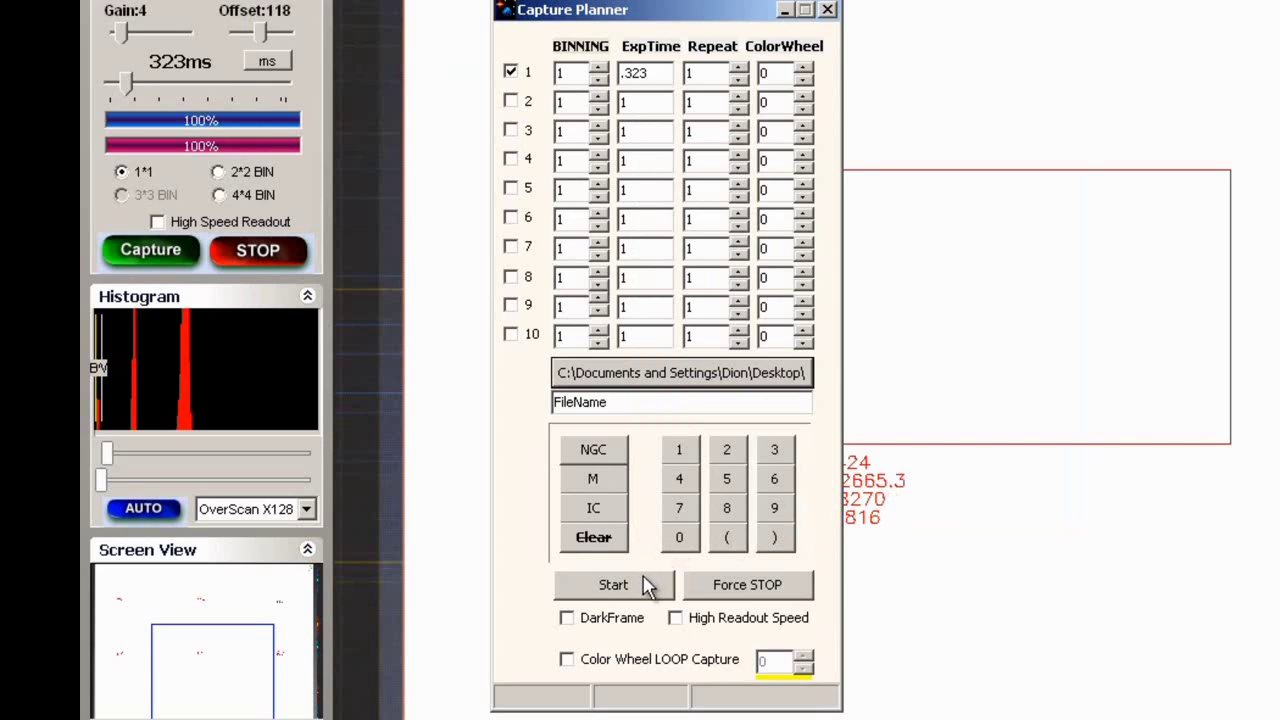
click(614, 585)
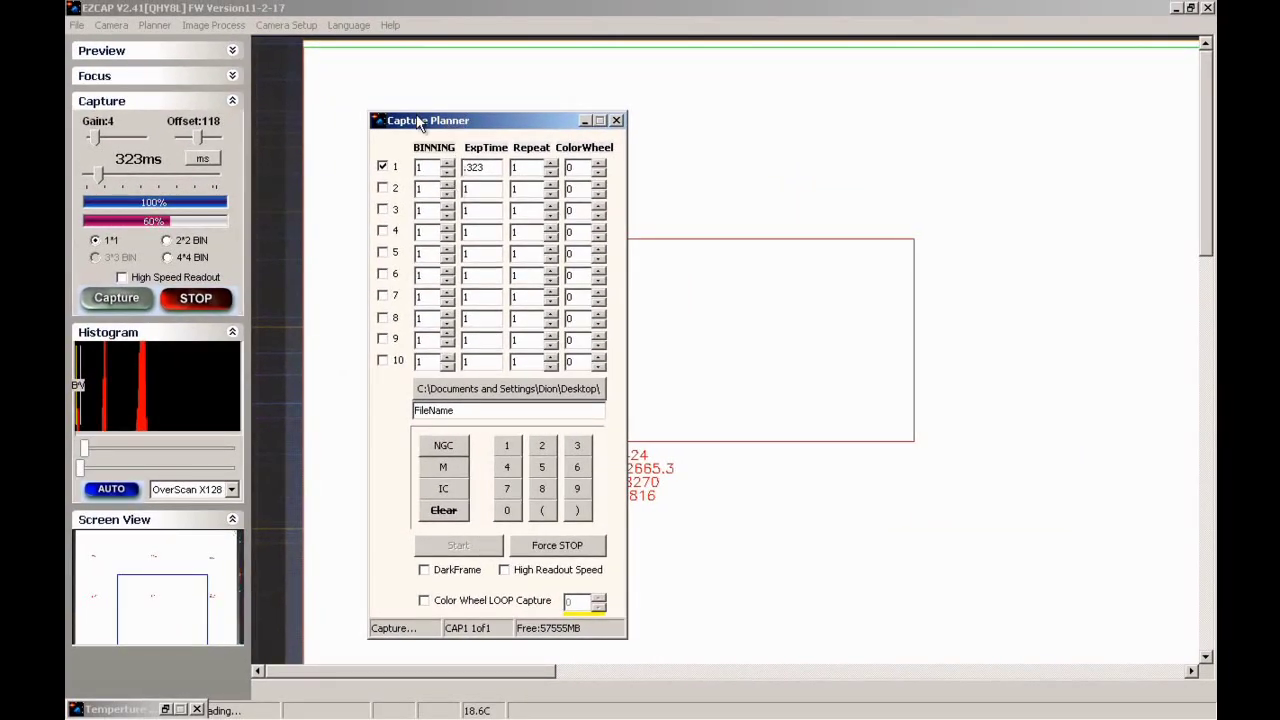
drag(460, 120, 395, 102)
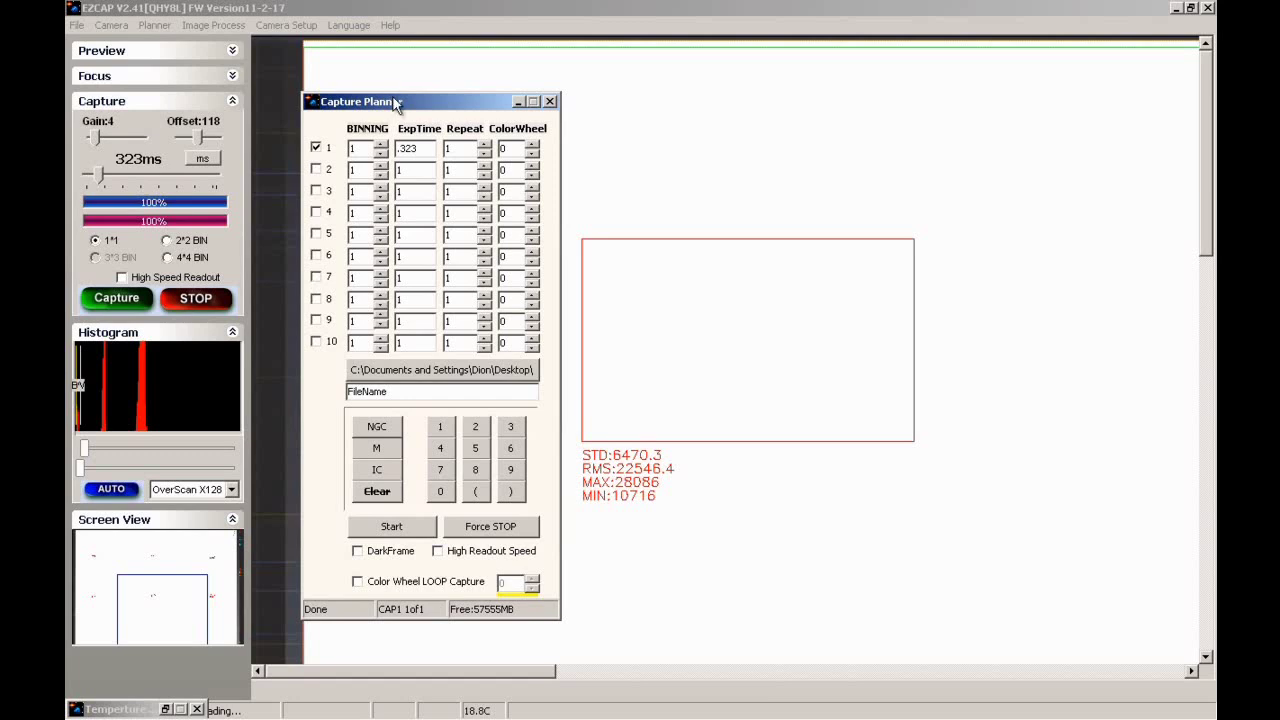
click(391, 527)
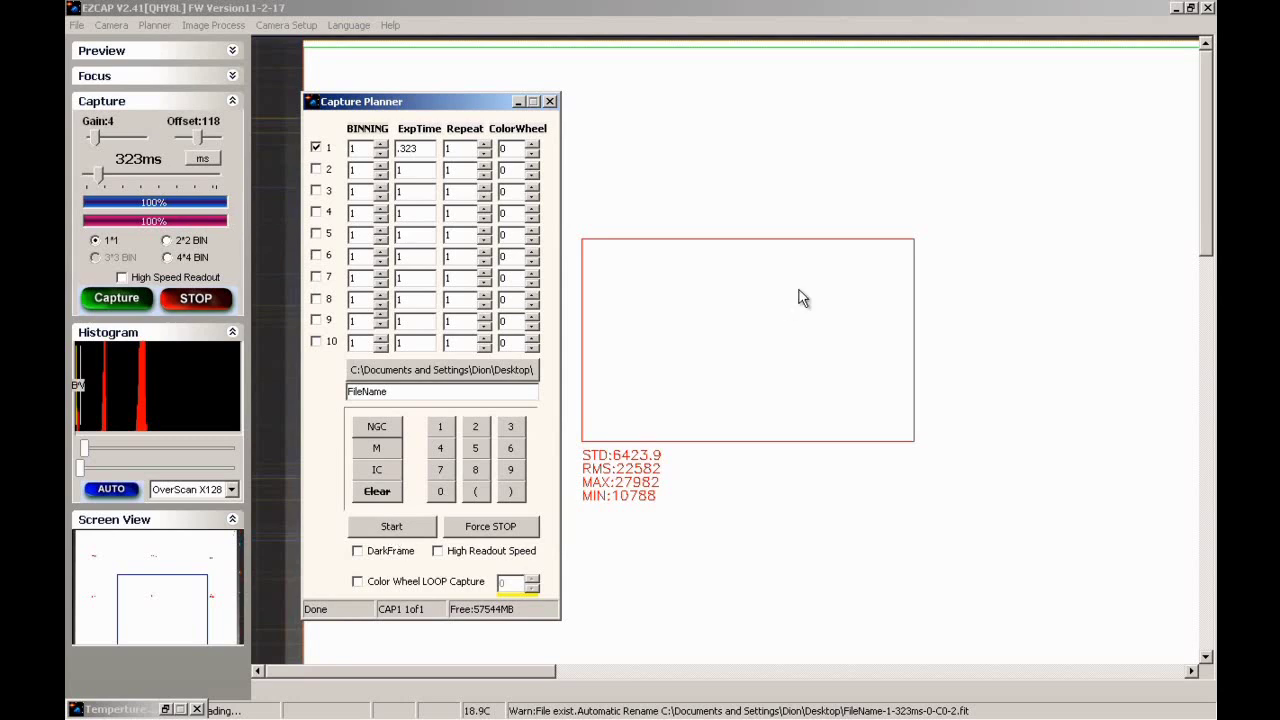
Step: Minimize the capture program and examine the two saved 323 ms capture files on the desktop
click(1178, 10)
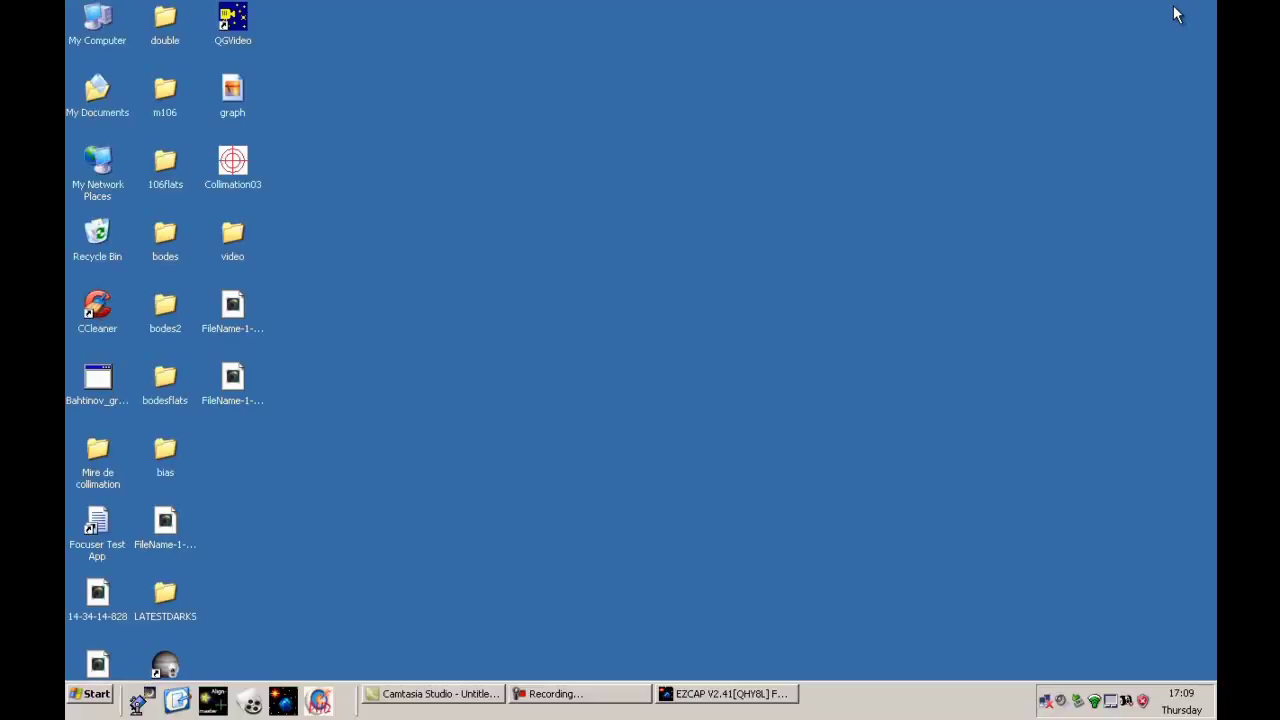
click(240, 308)
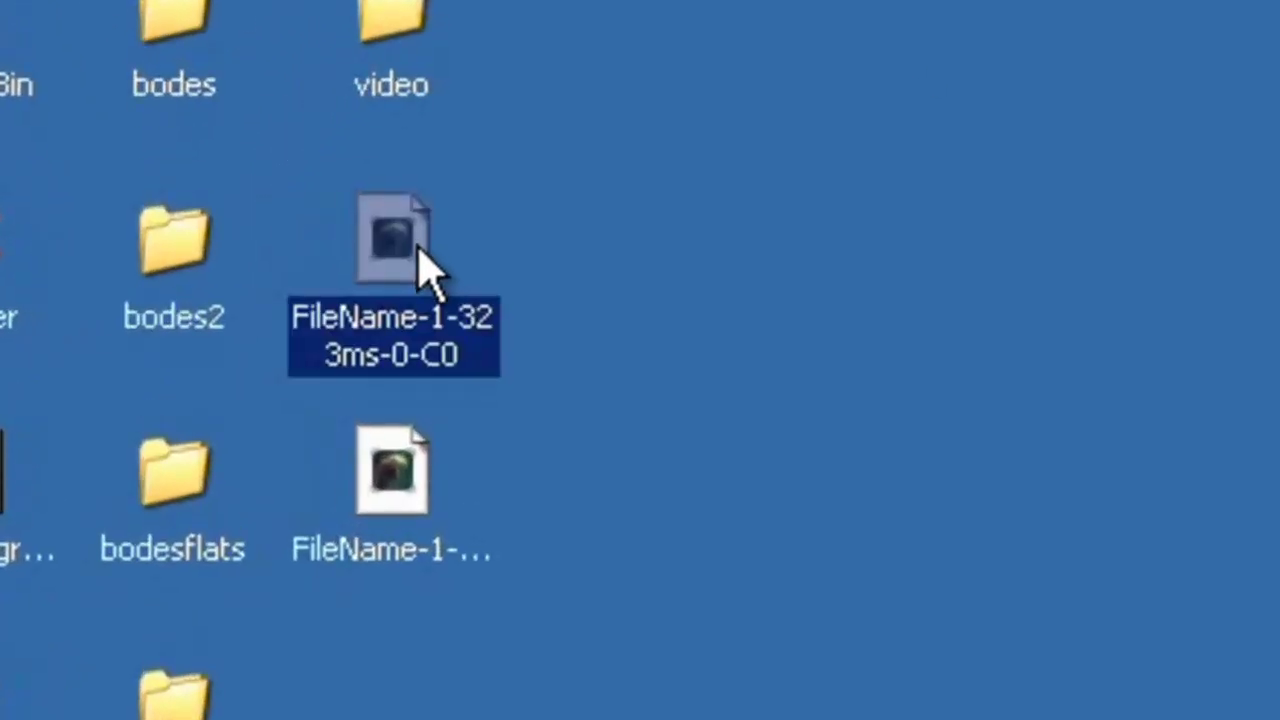
click(378, 478)
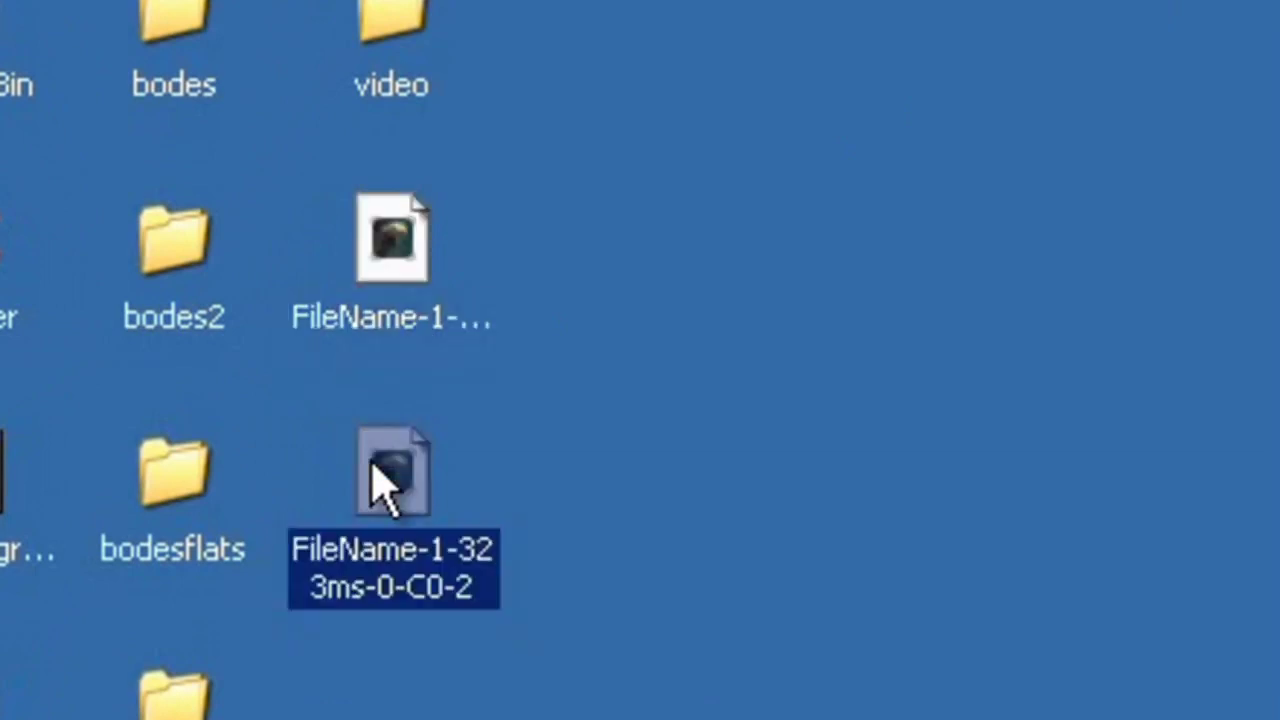
double_click(380, 565)
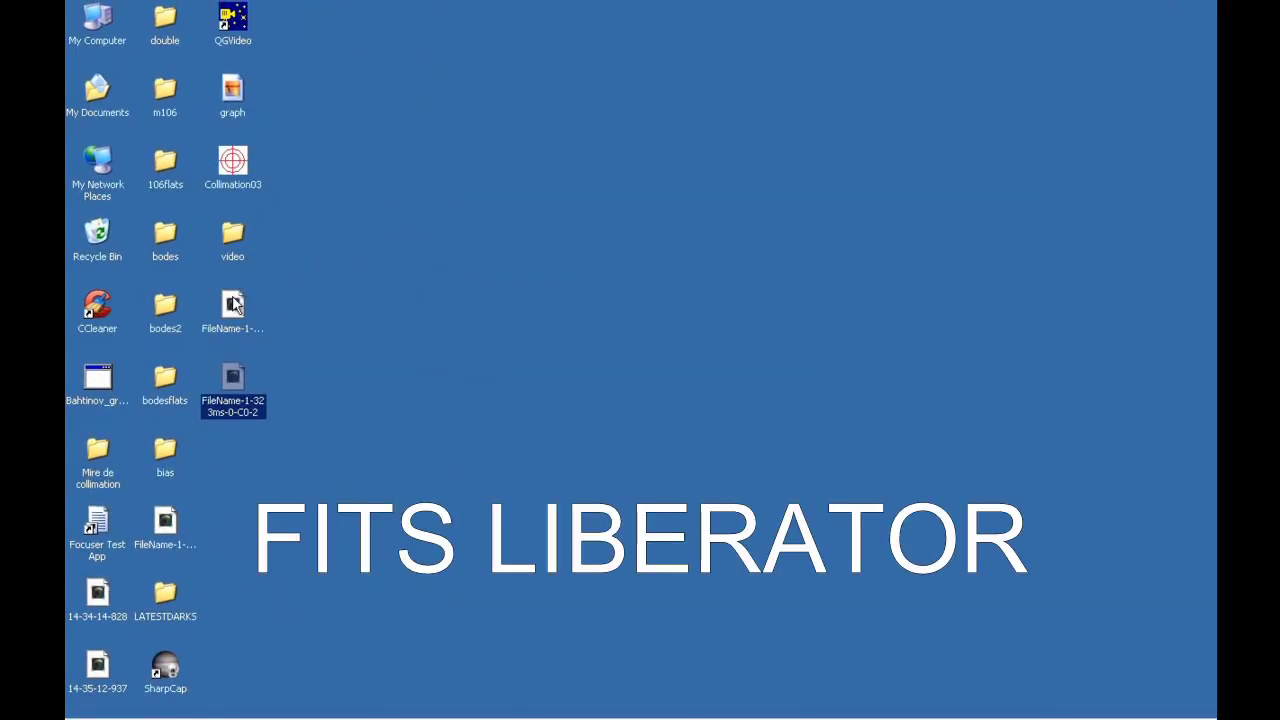
Step: Open the first saved 323 ms capture in FITS Liberator and apply the ArcSinh(x) stretch function
double_click(232, 300)
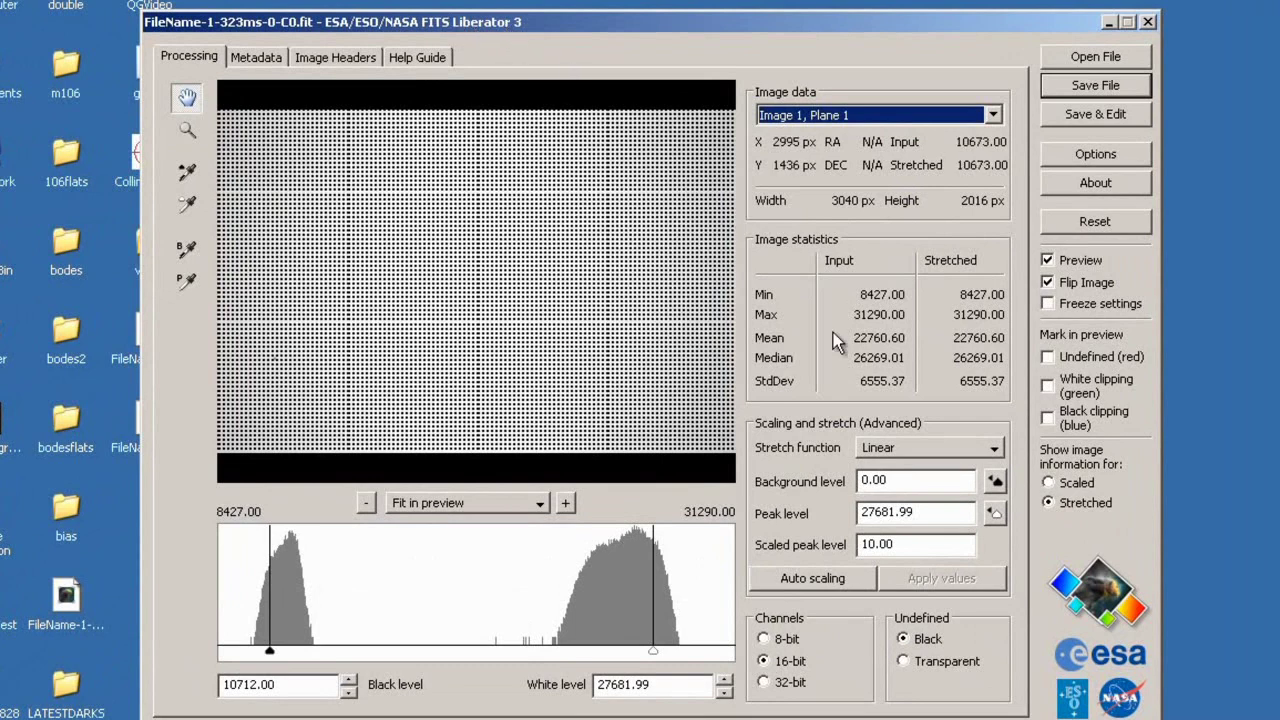
click(990, 446)
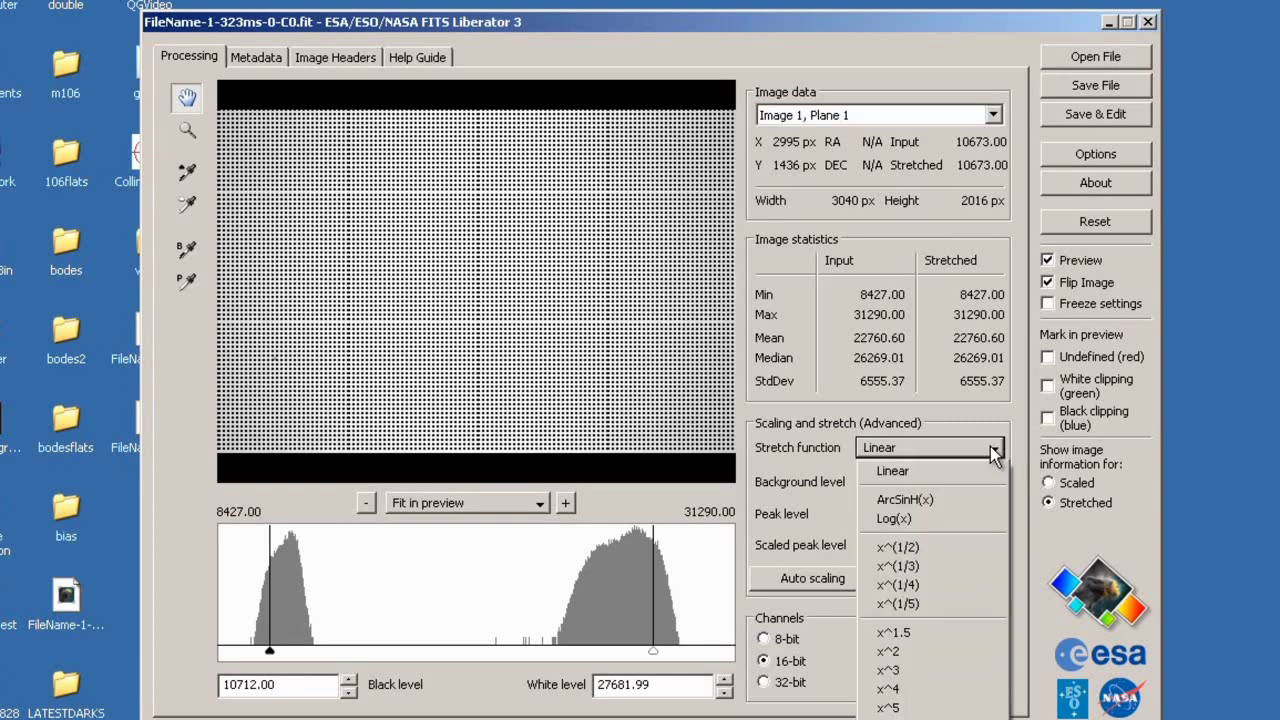
click(909, 500)
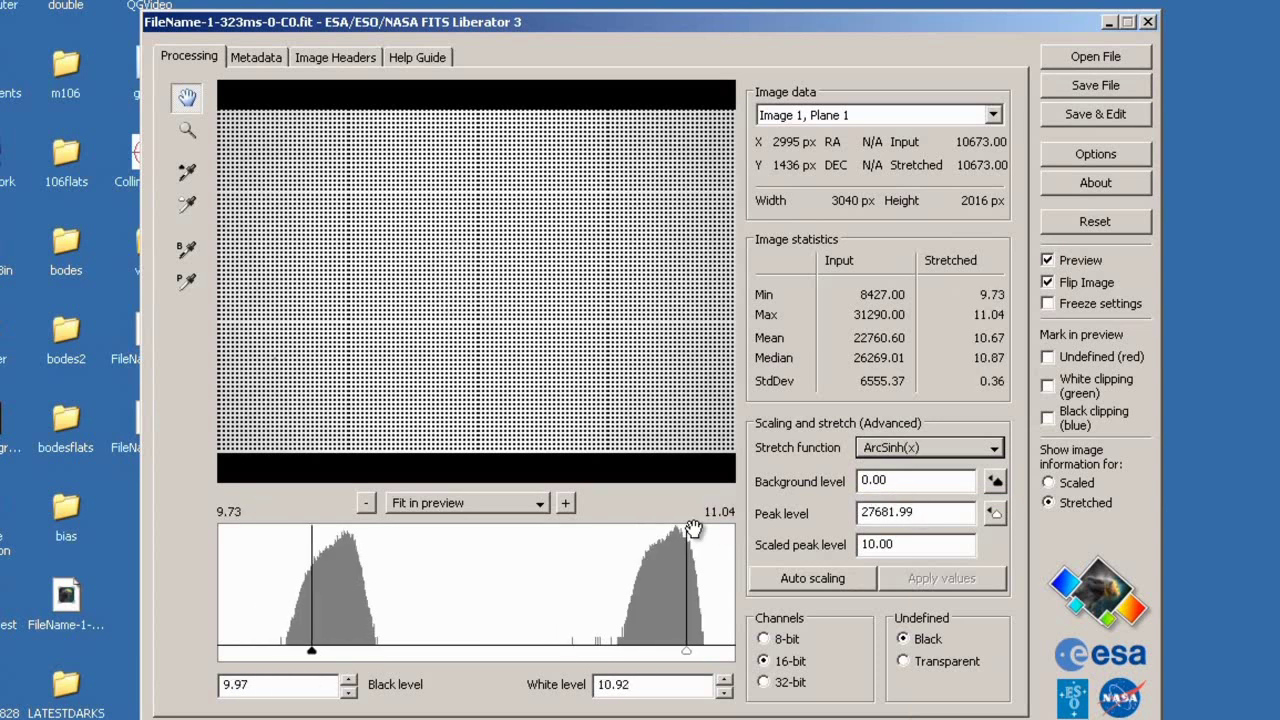
Step: Examine the flat frame's preview at 25 % zoom and at 12.50 % zoom
click(567, 502)
click(567, 502)
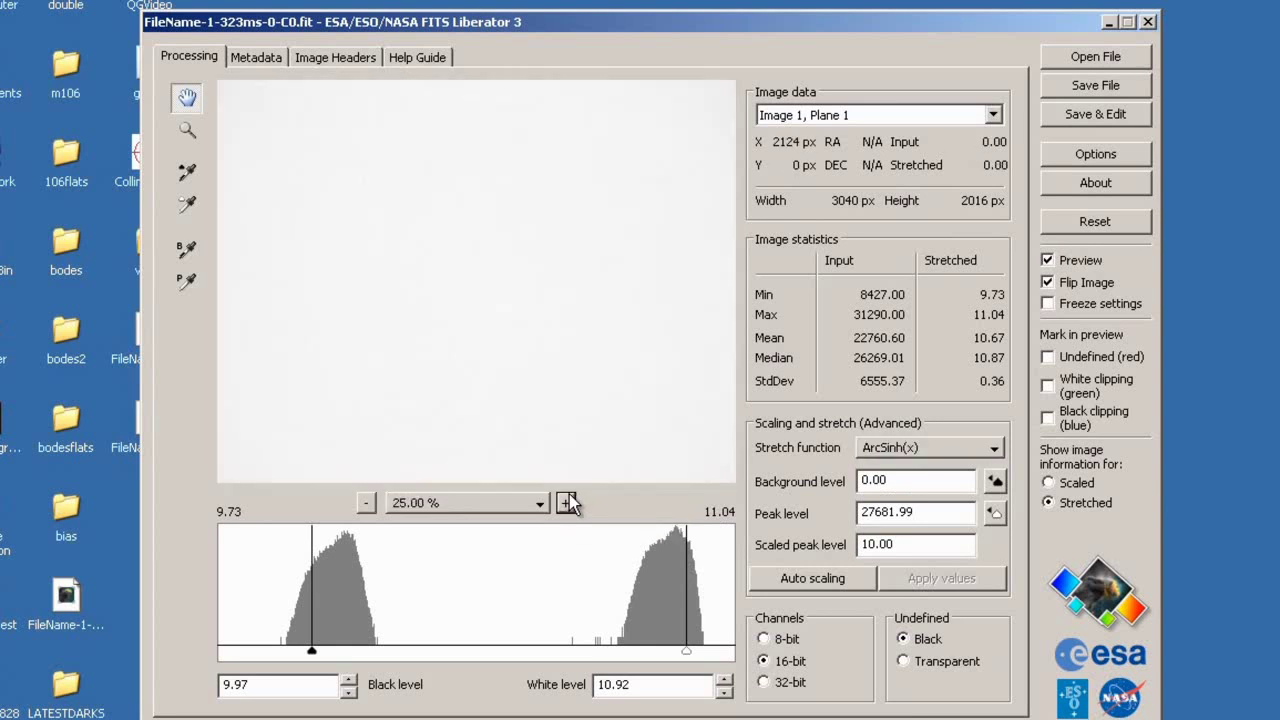
click(367, 502)
click(367, 502)
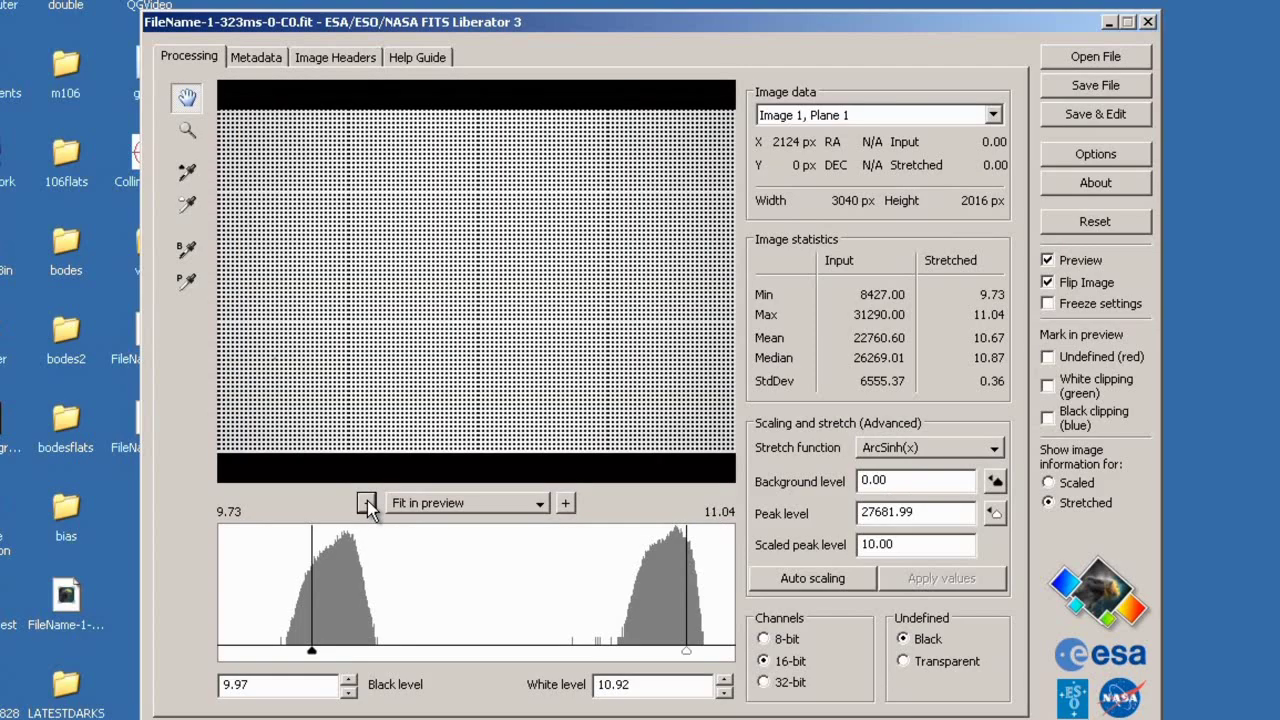
click(367, 502)
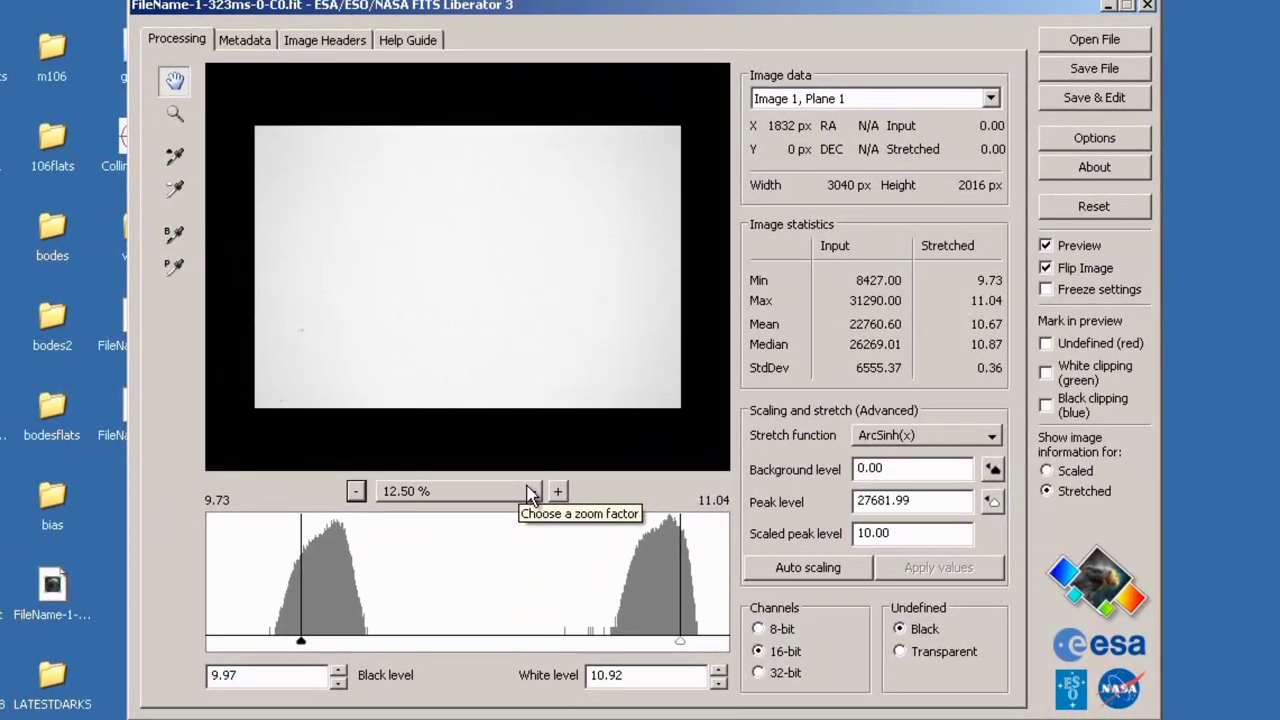
Step: Inspect the flat's pixel pattern at 100 % and 300 %, return the preview to 12.50 %, and close FITS Liberator
click(530, 491)
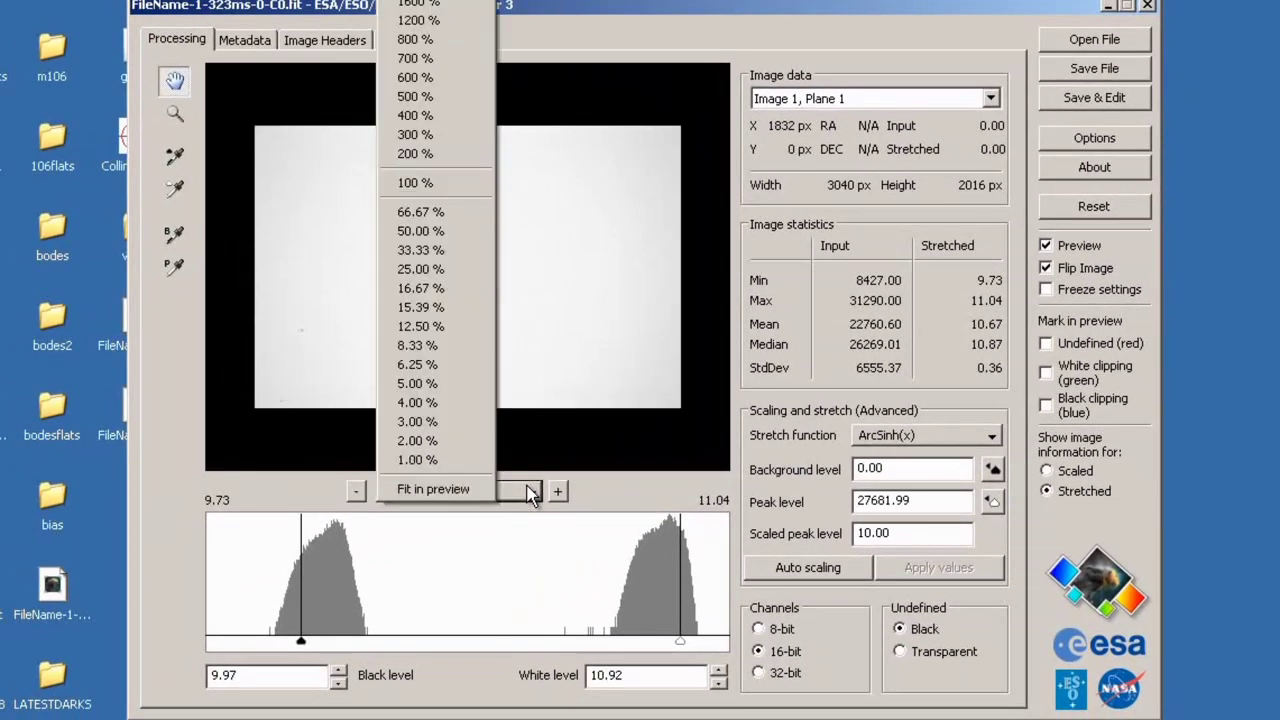
click(458, 183)
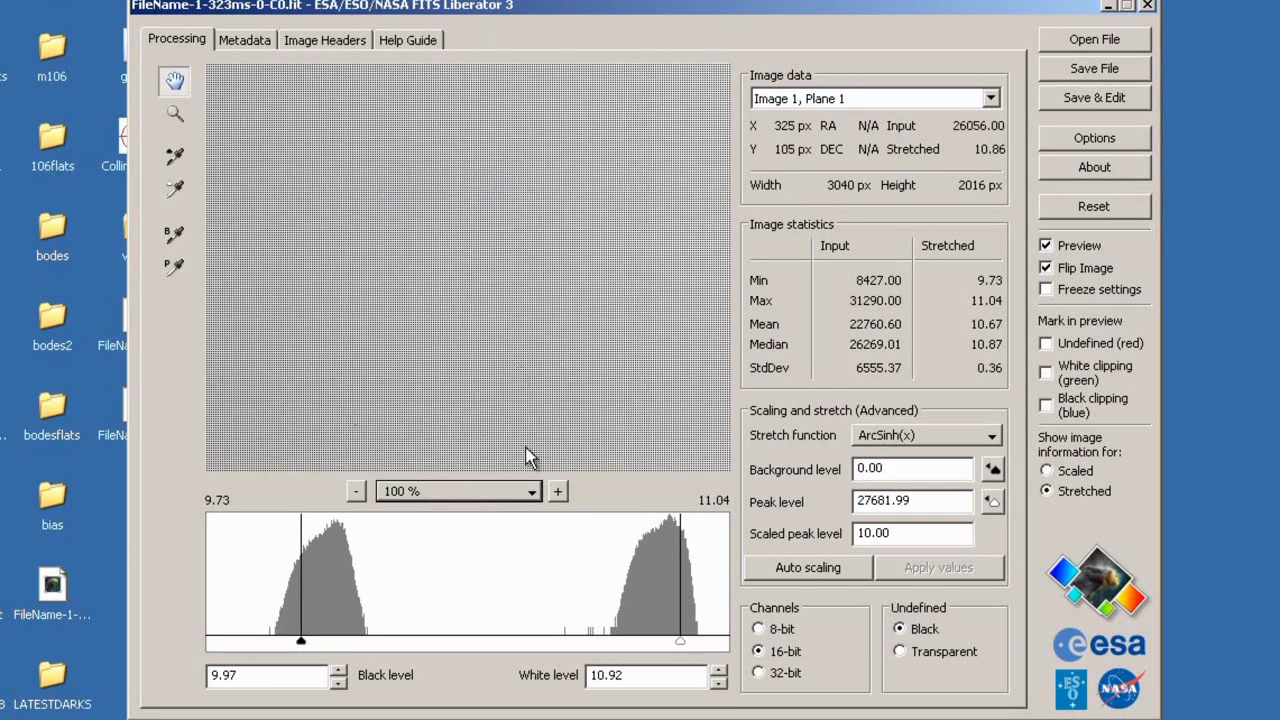
click(558, 492)
click(558, 492)
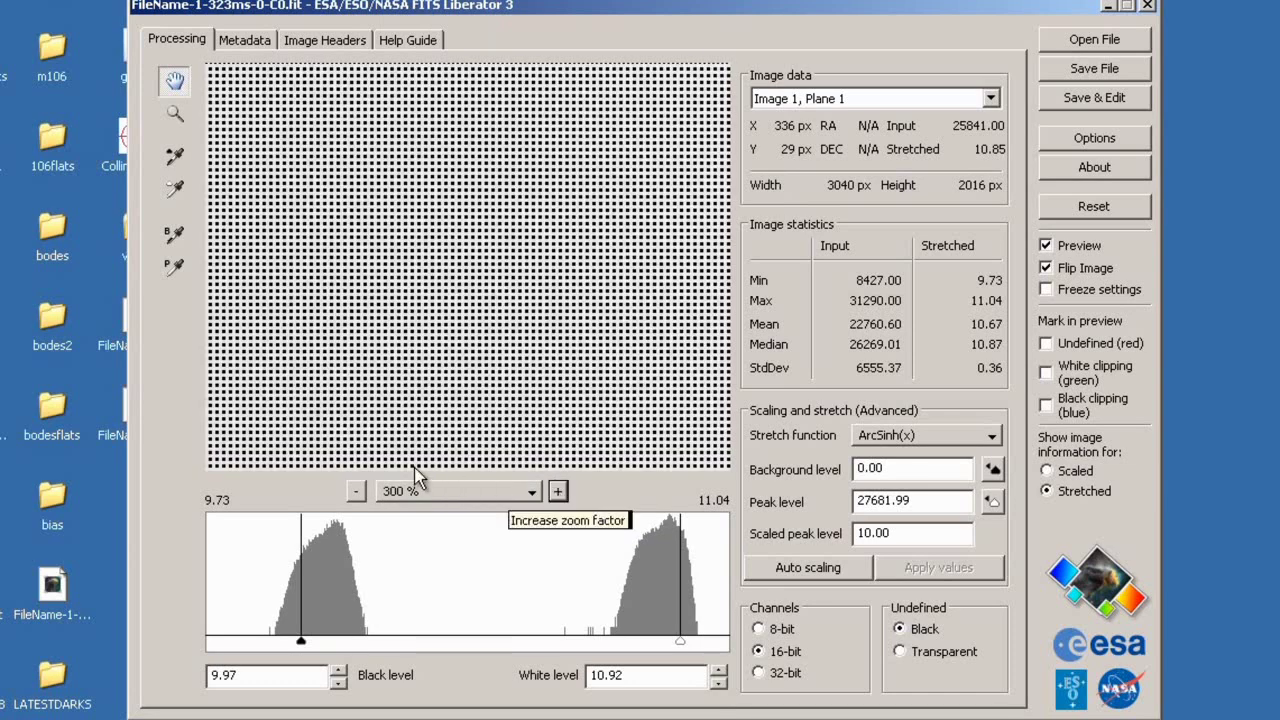
click(357, 493)
click(357, 493)
click(357, 493)
click(357, 493)
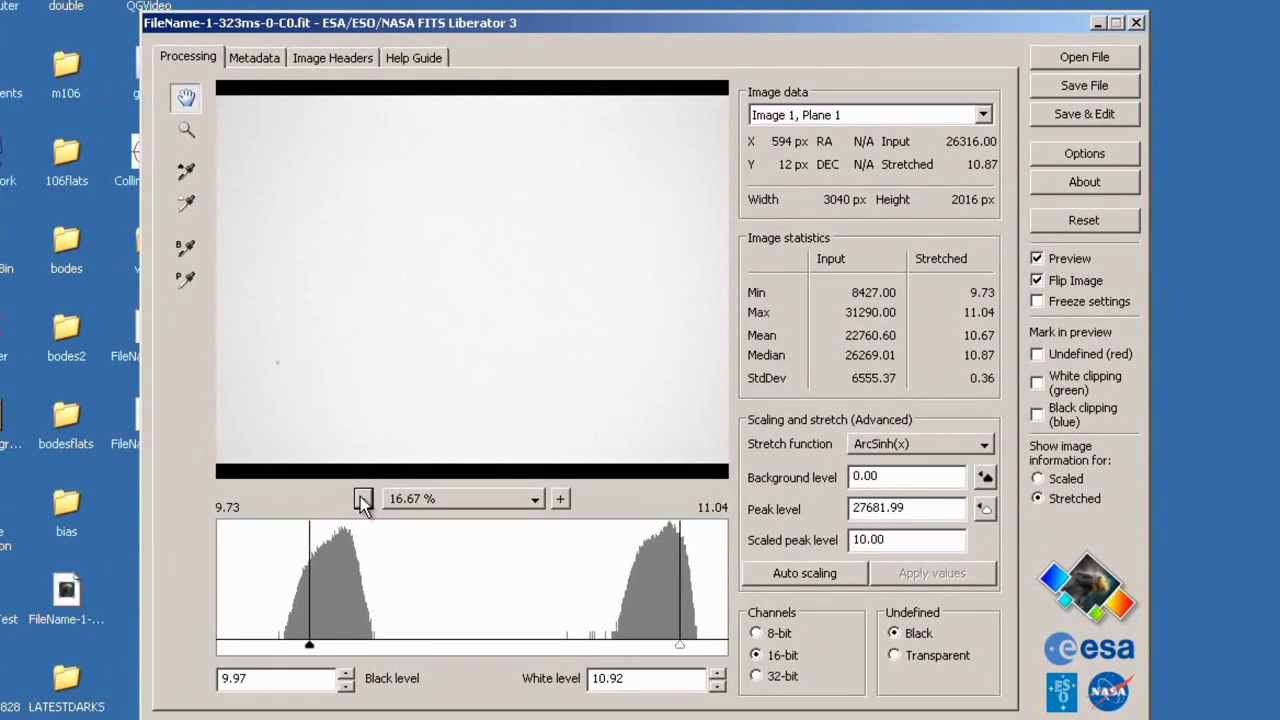
click(362, 499)
click(362, 499)
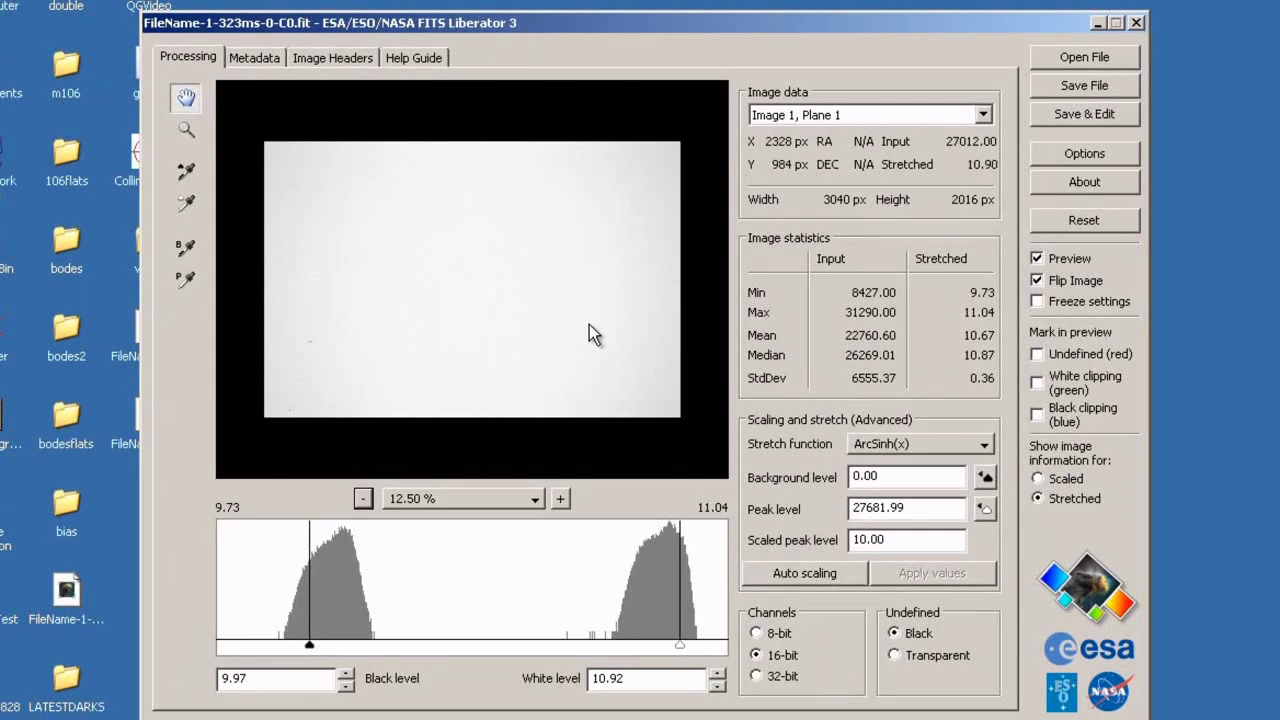
click(1139, 23)
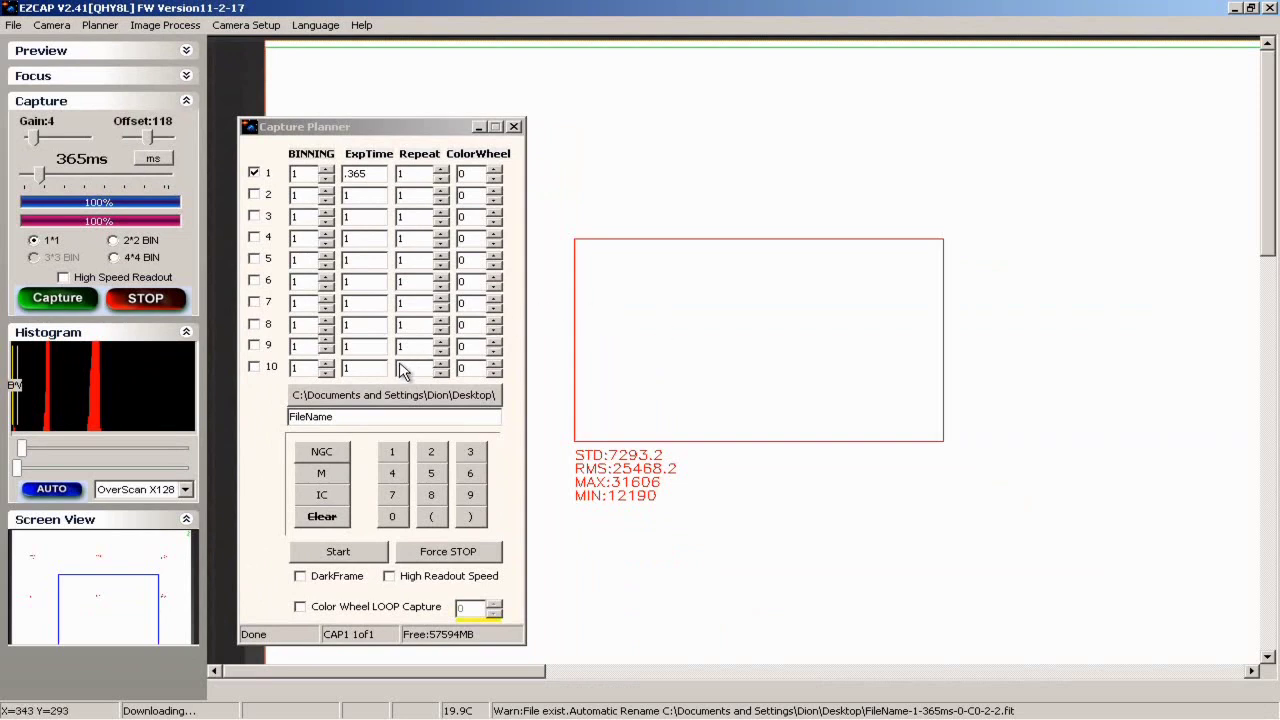
Step: Run the planned 365 ms capture and add FileName-1-365ms-0-C0.fit from the desktop to the CCDInspector image list
click(327, 557)
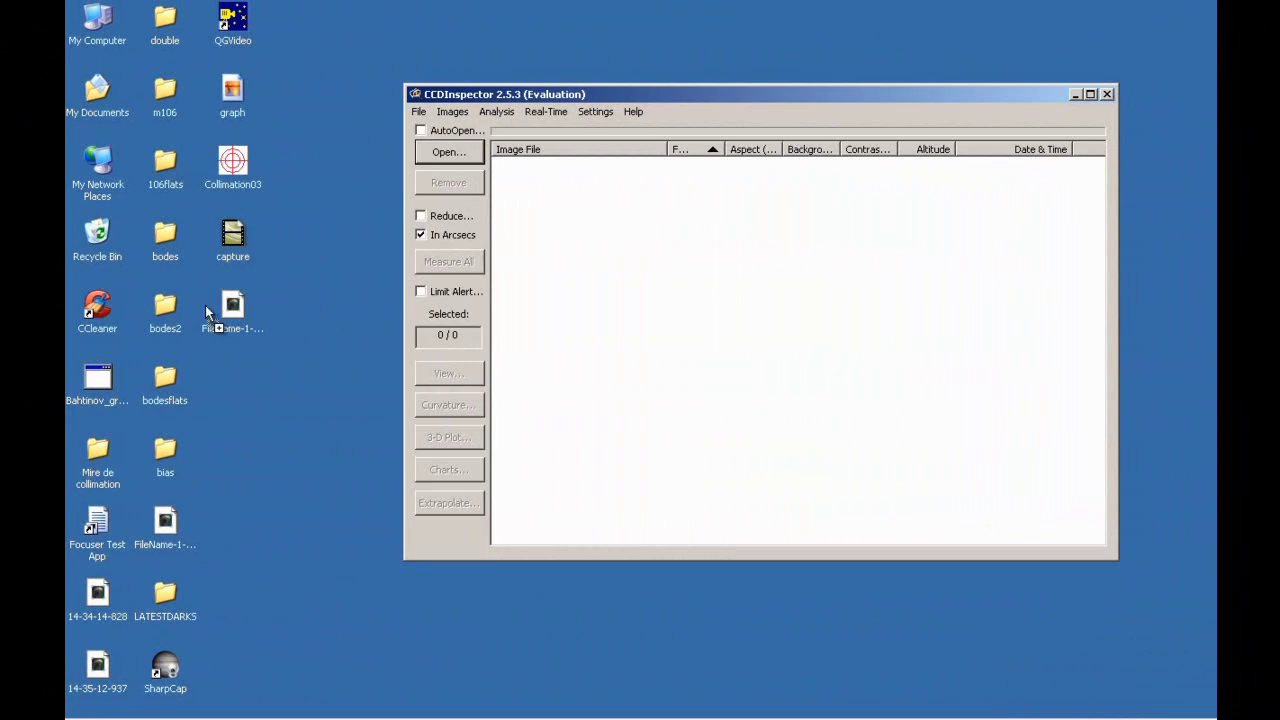
drag(226, 318, 606, 374)
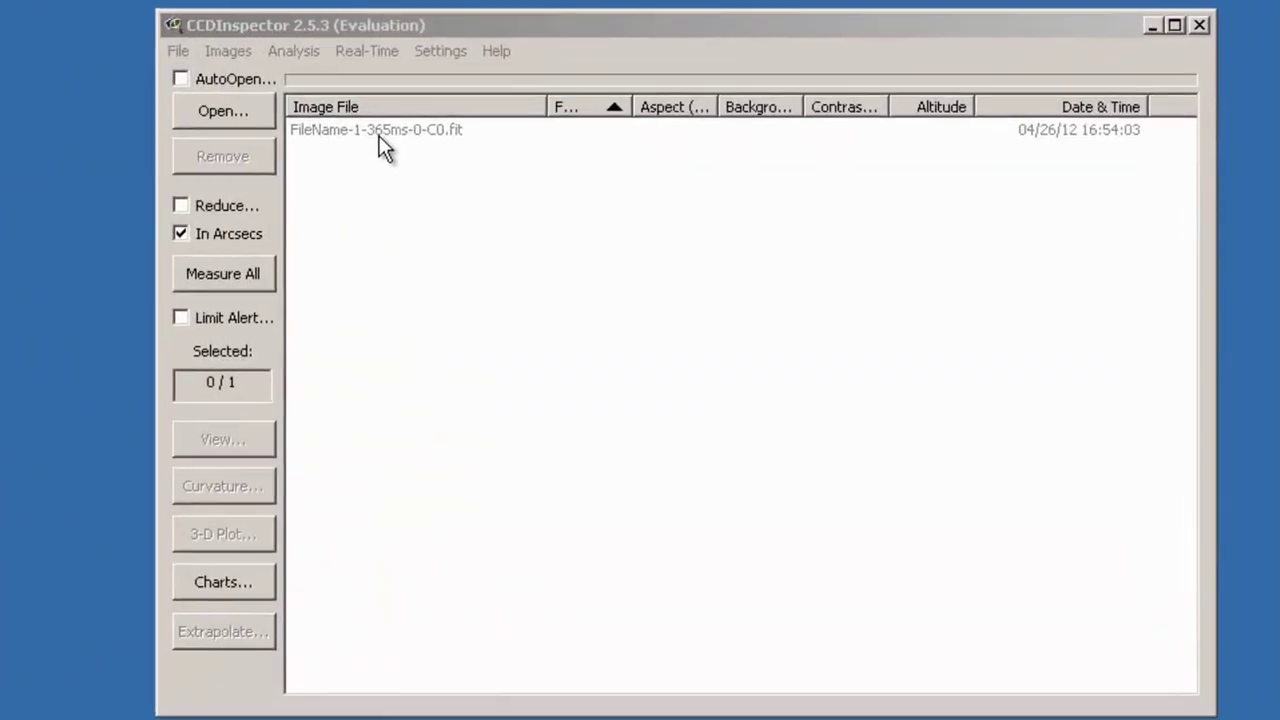
Step: Run Flat Frame Analysis on FileName-1-365ms-0-C0.fit, examine the illumination falloff contours, and close the viewer
click(553, 168)
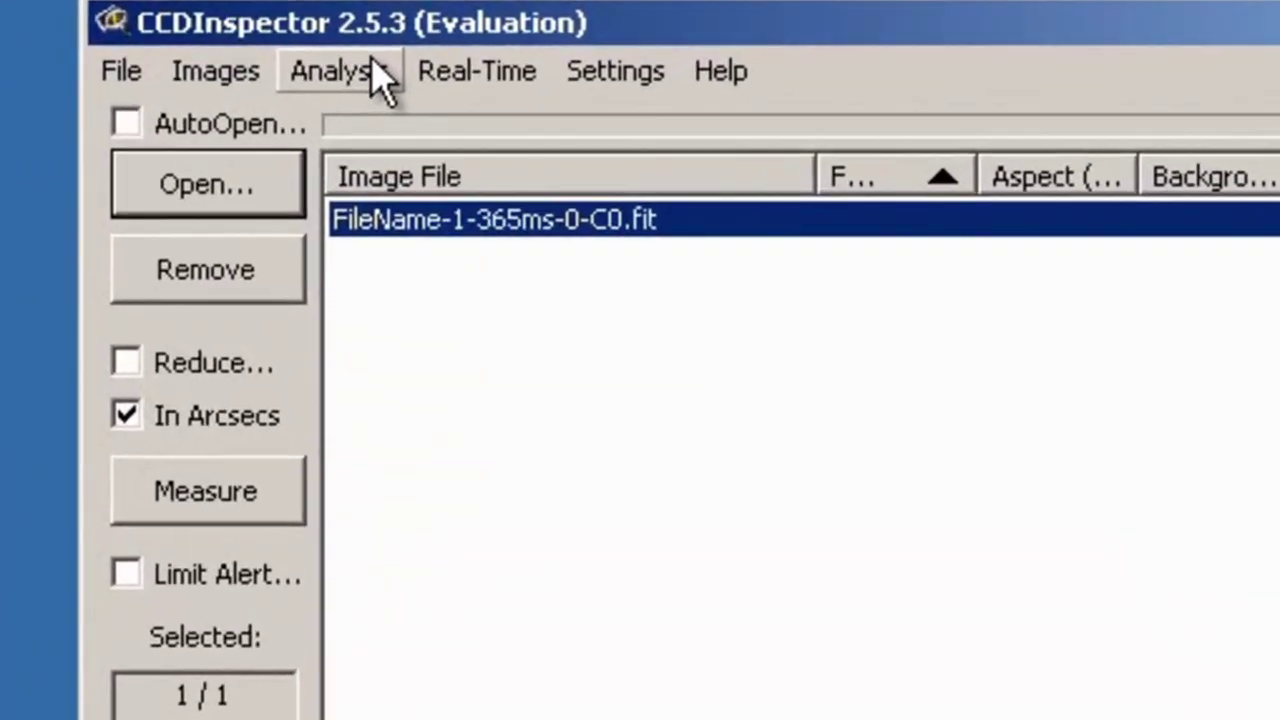
click(380, 78)
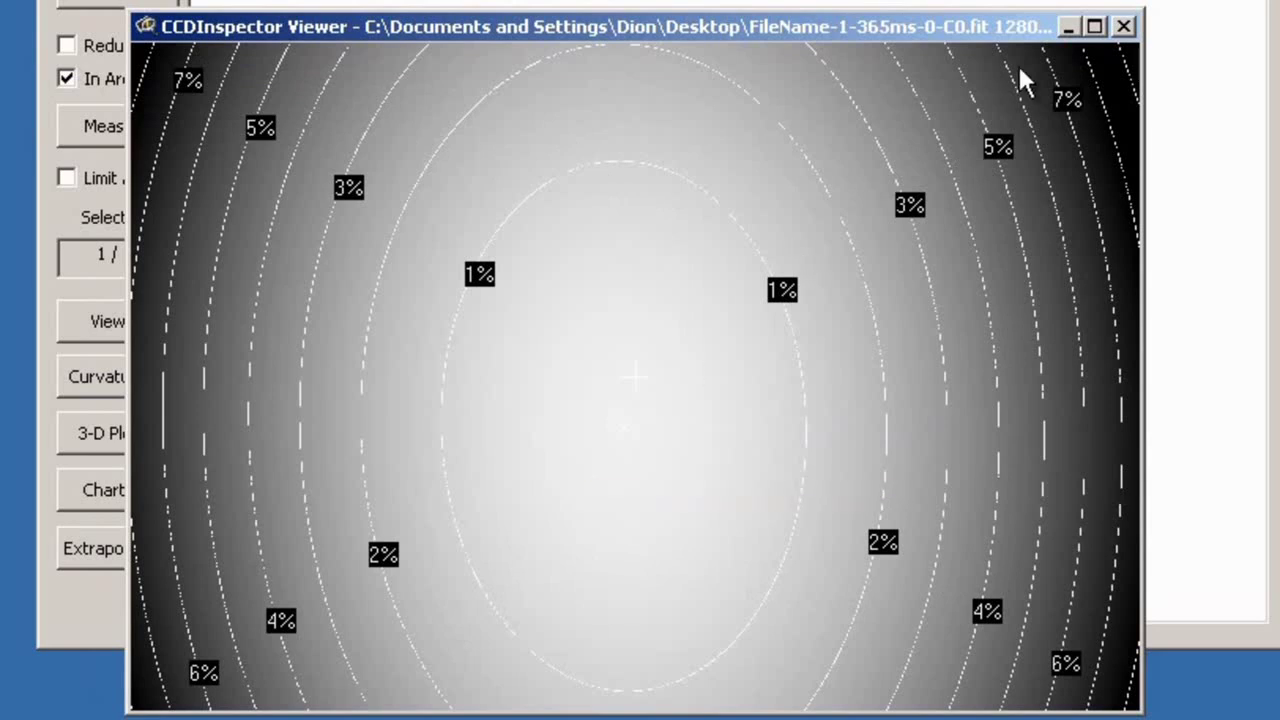
click(1124, 28)
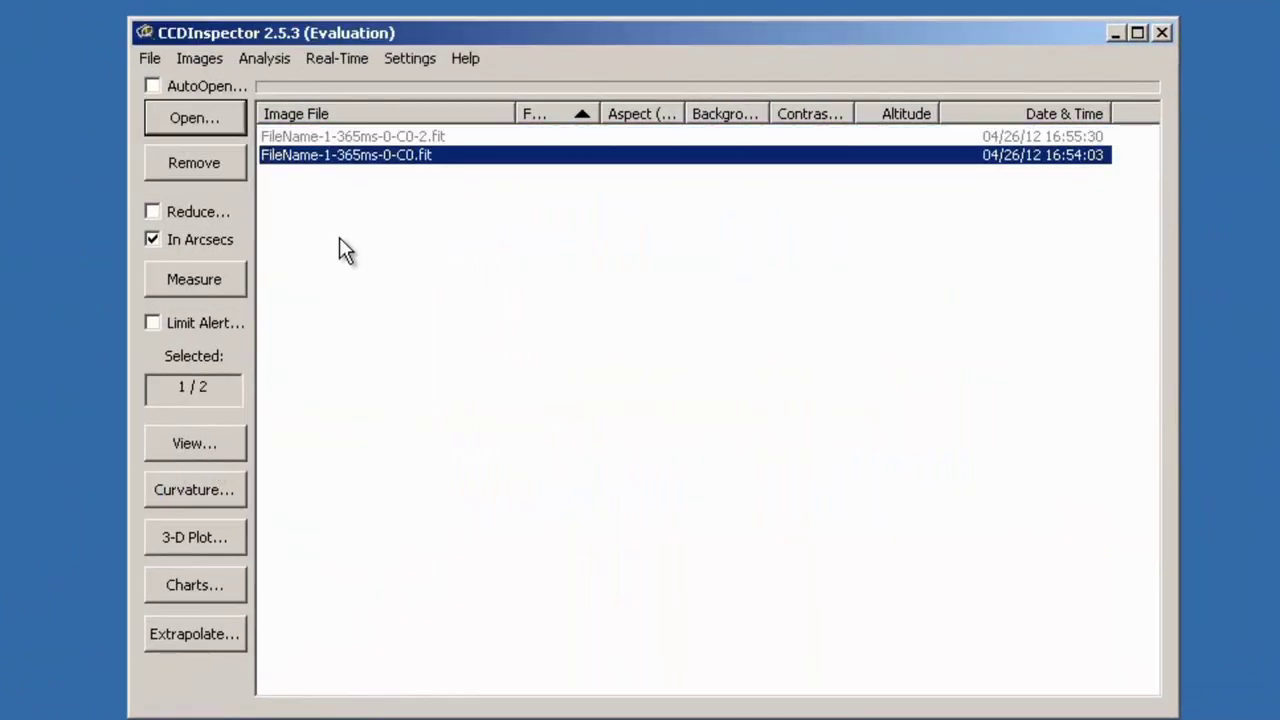
Step: Run Flat Frame Analysis on the second capture, FileName-1-365ms-0-C0-2.fit
click(345, 136)
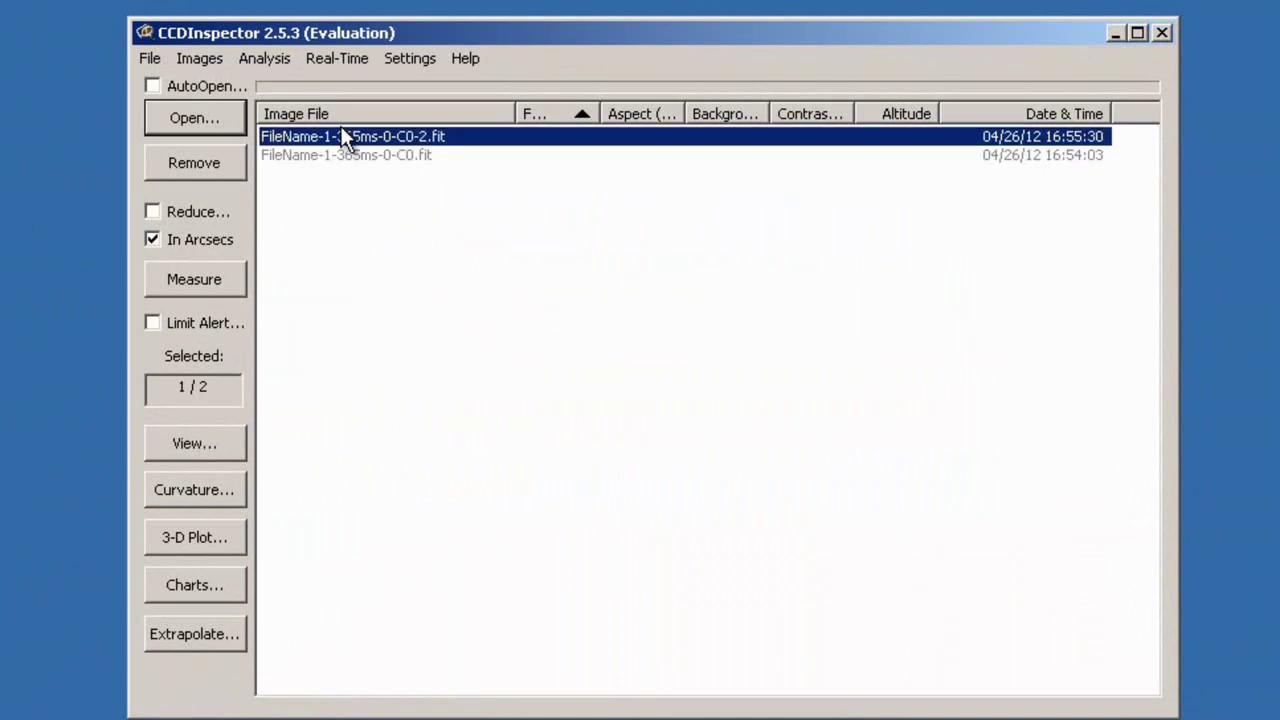
click(252, 58)
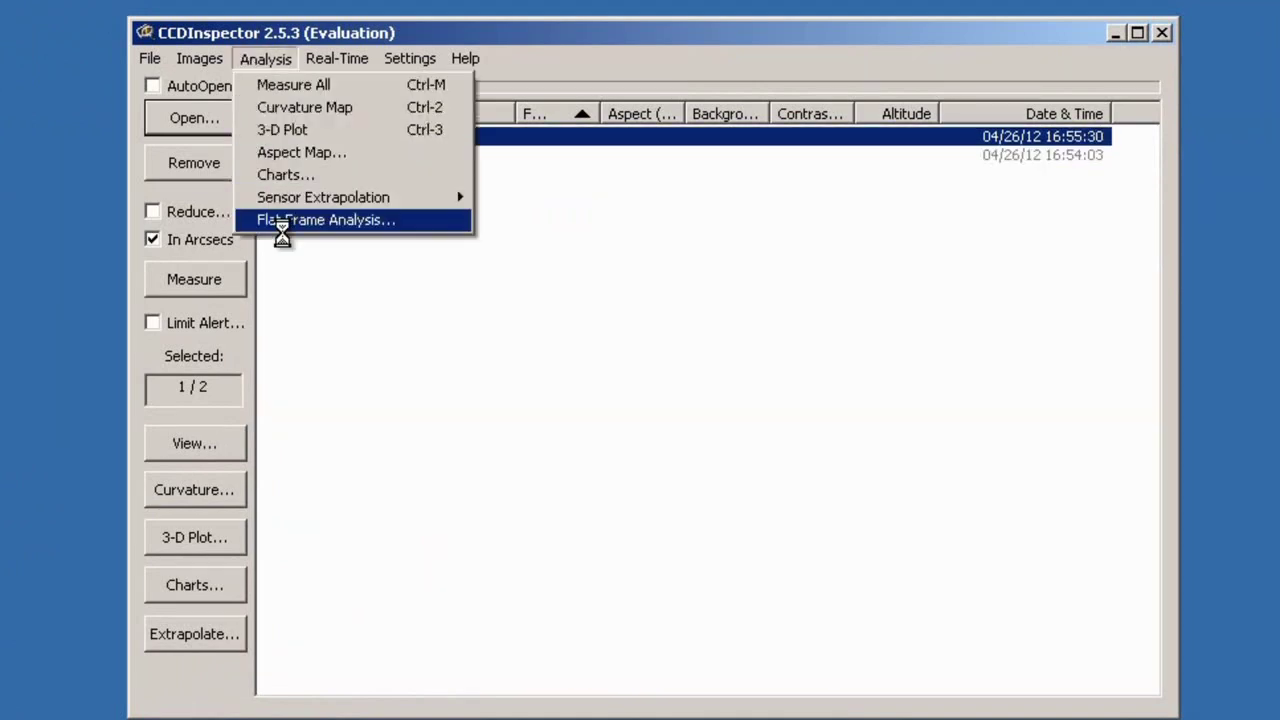
click(287, 222)
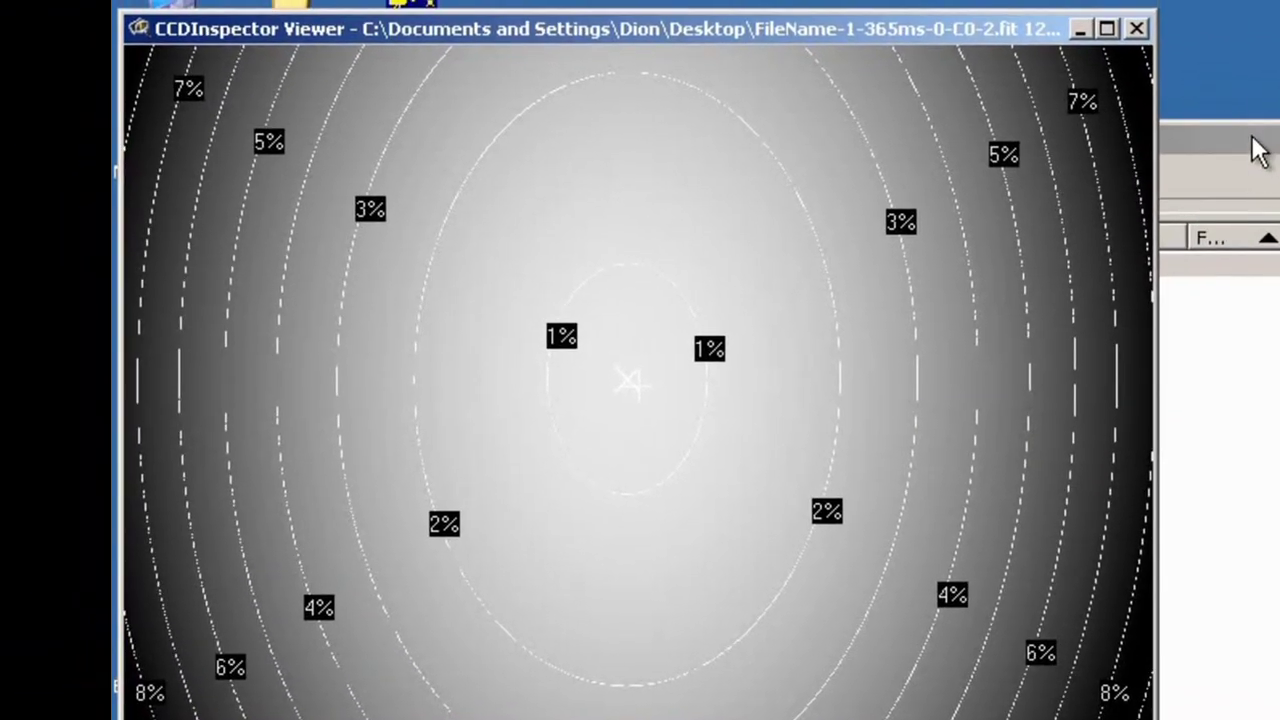
Step: Bring the CCDInspector main window forward and run Flat Frame Analysis again on FileName-1-365ms-0-C0.fit
click(1257, 151)
drag(1257, 151, 1271, 151)
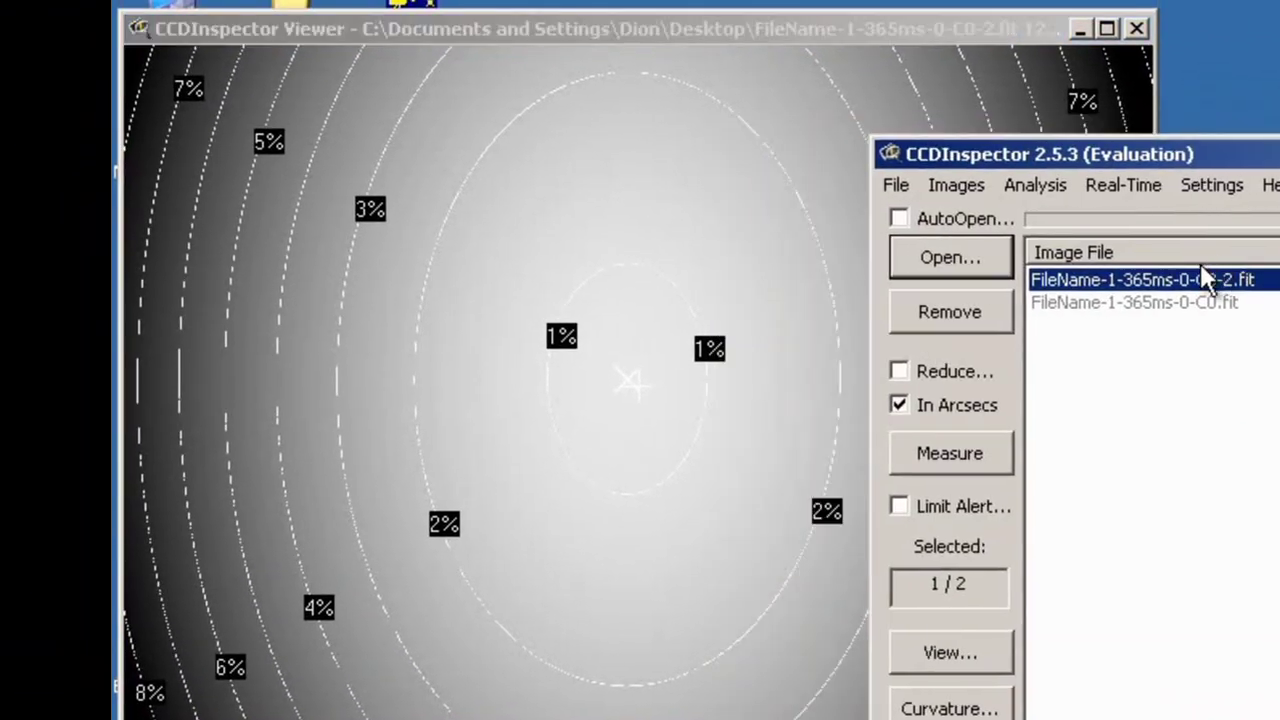
click(1133, 294)
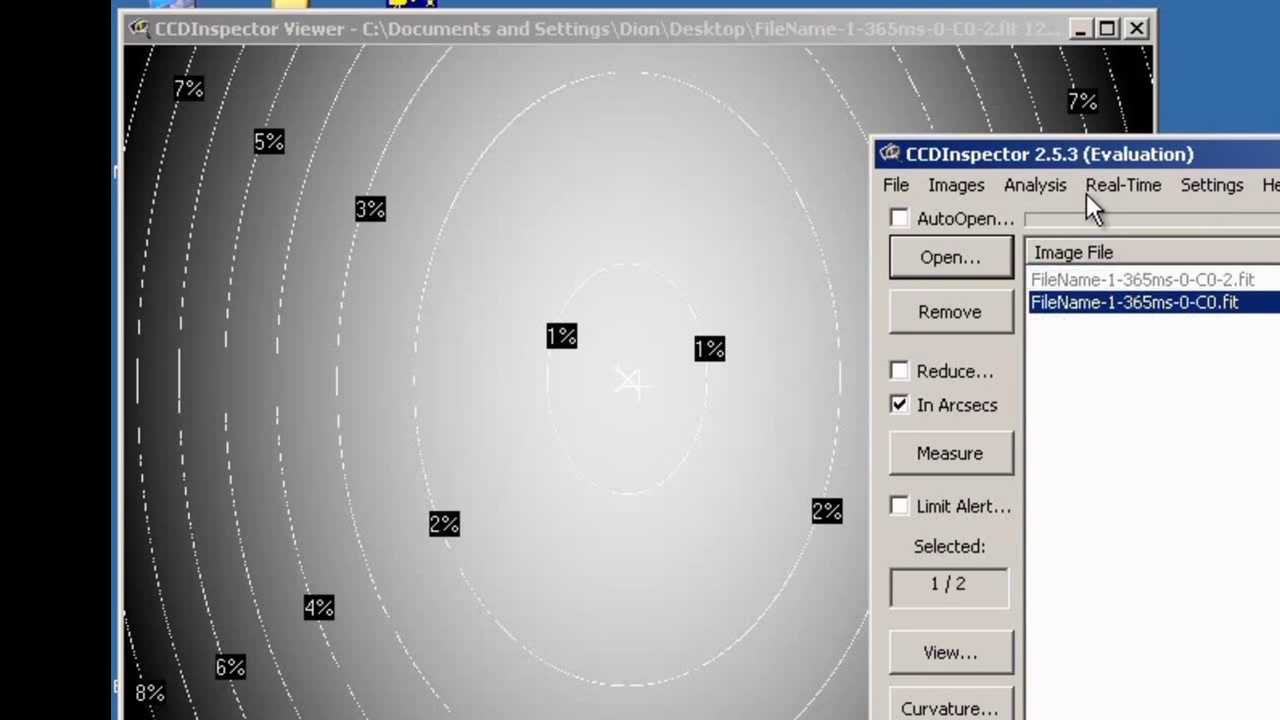
click(1034, 186)
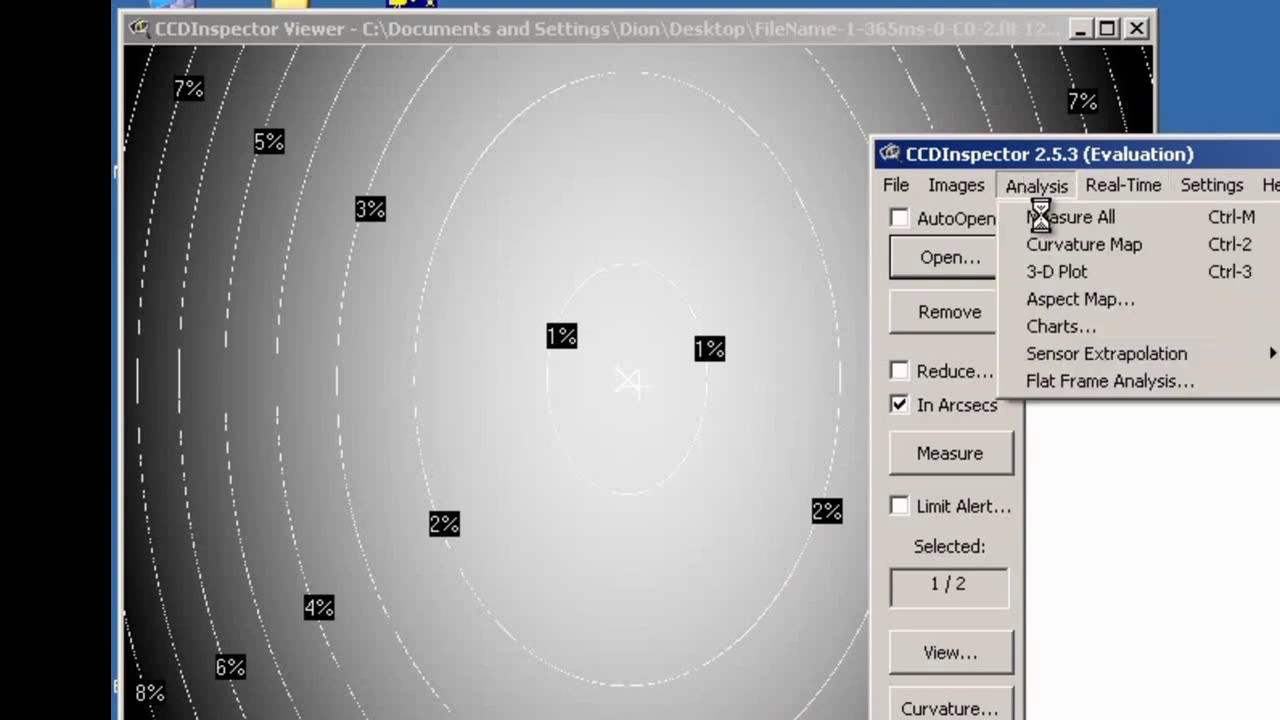
click(1070, 271)
click(1074, 379)
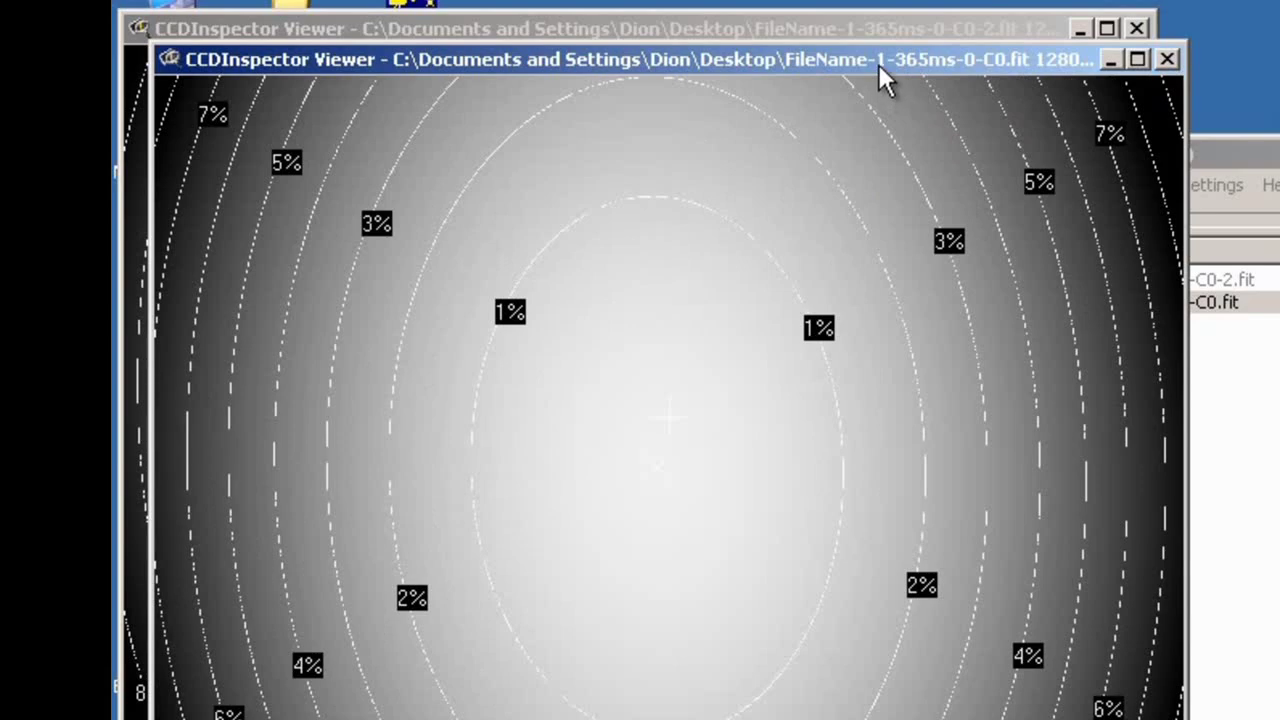
Step: Arrange the two flat analysis viewers one above the other and compare their falloff contours
drag(878, 63, 1279, 16)
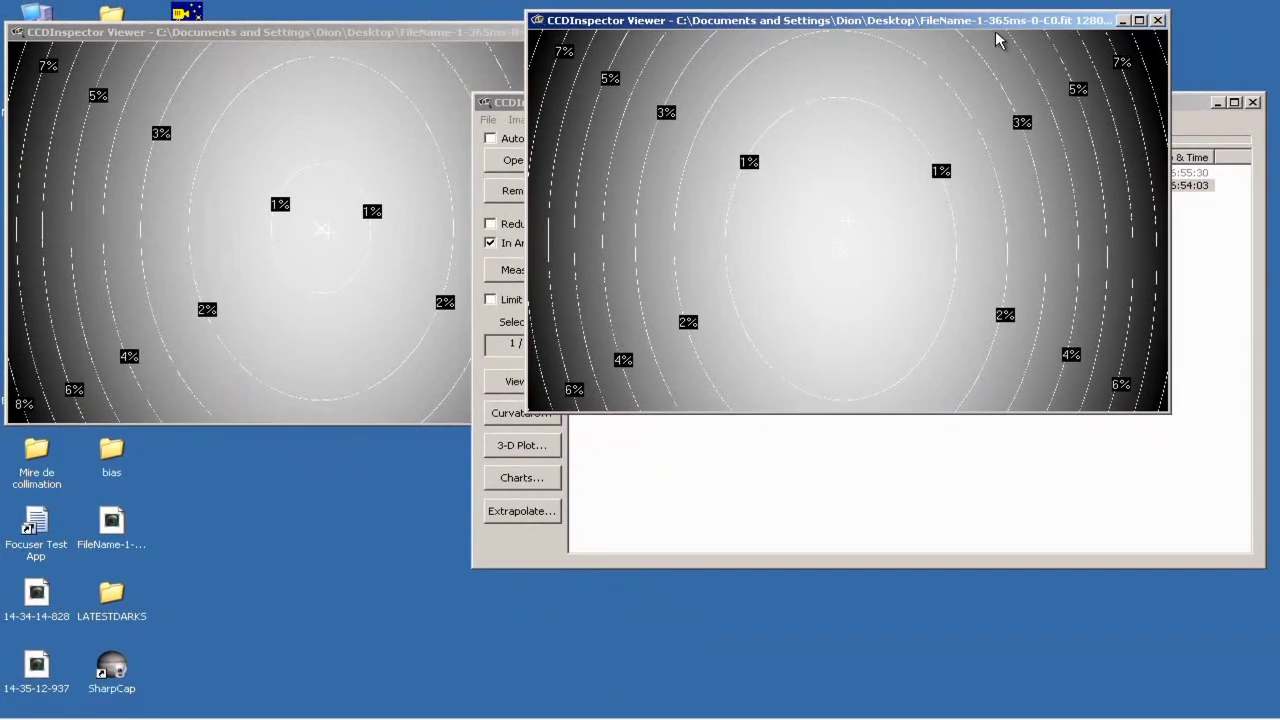
drag(998, 40, 1078, 50)
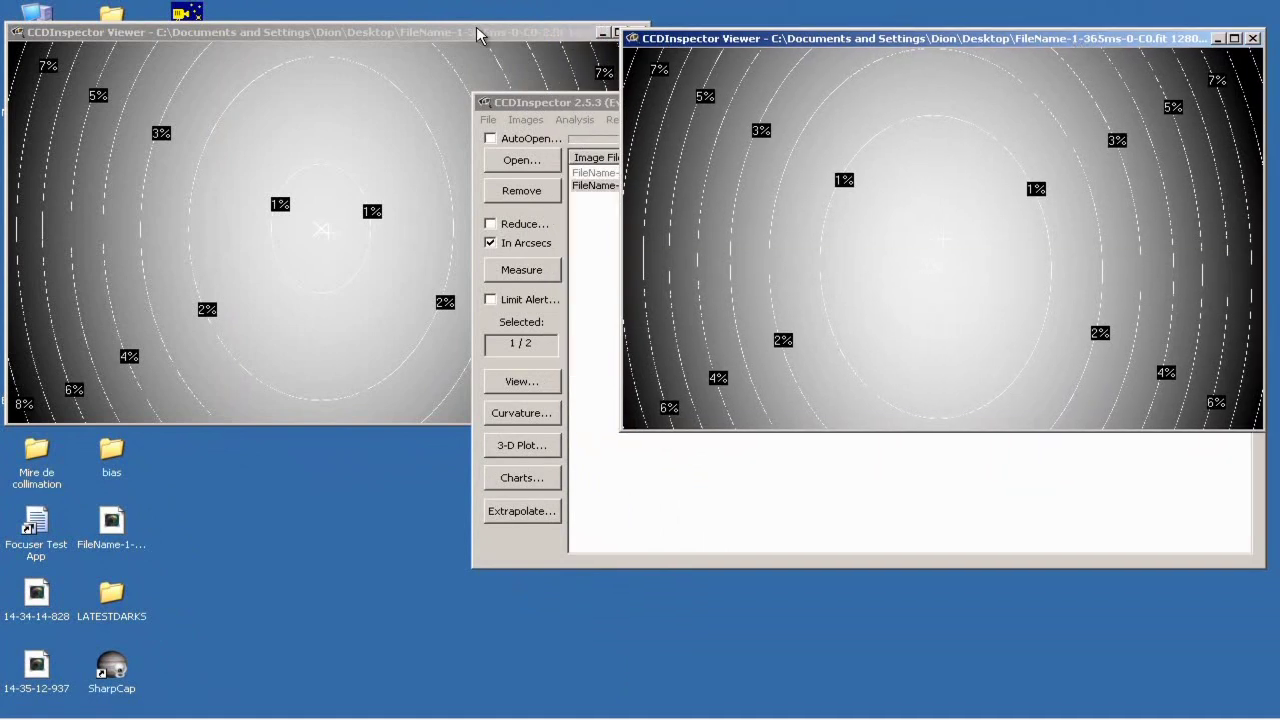
drag(477, 36, 758, 311)
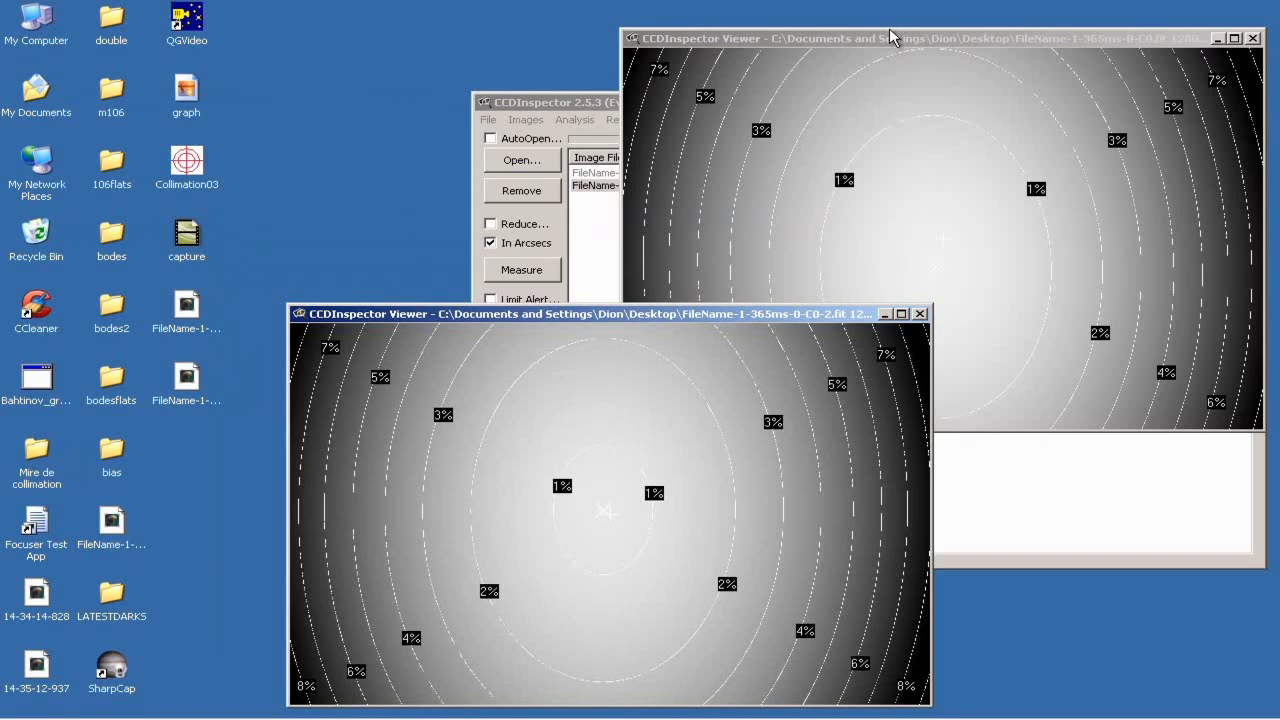
drag(890, 37, 558, 8)
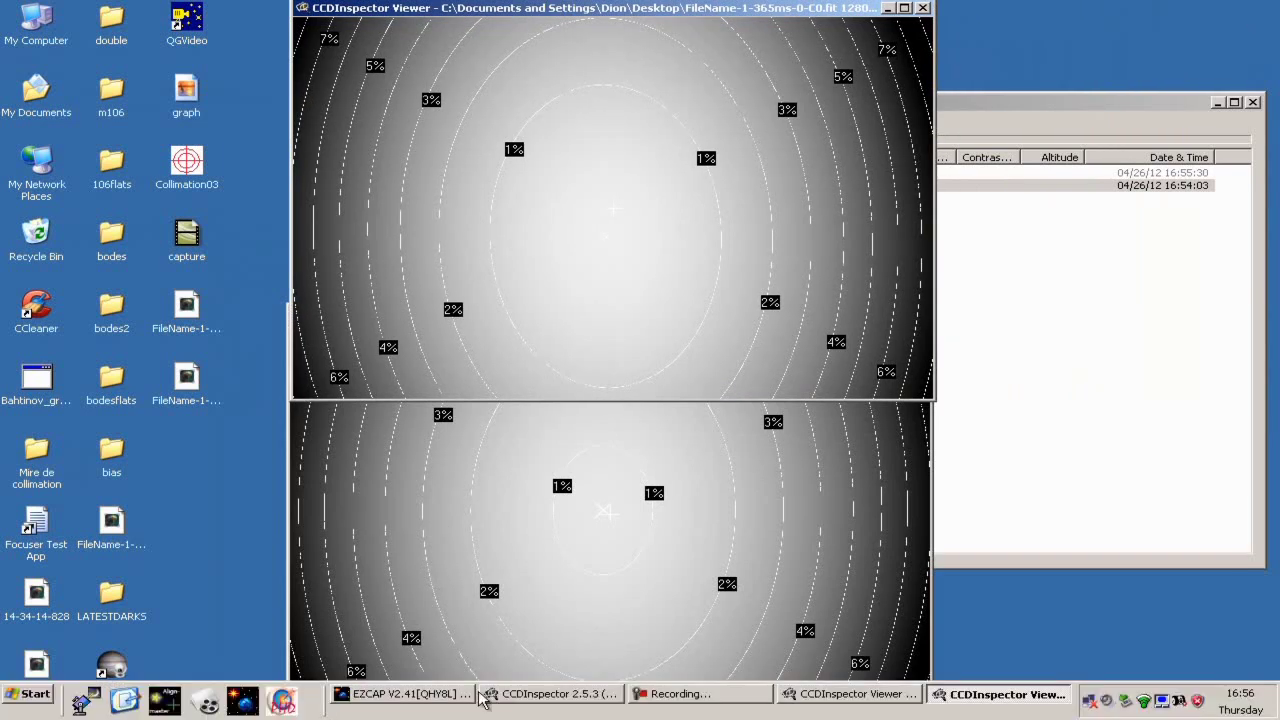
click(521, 618)
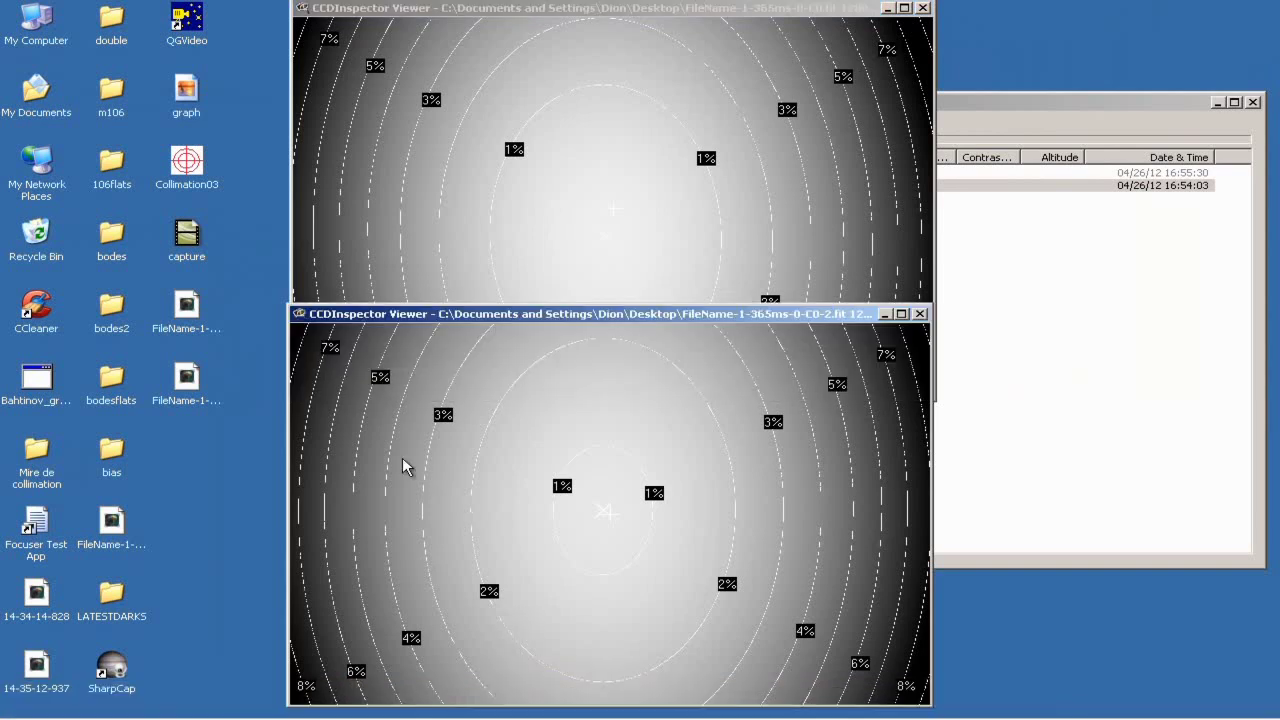
click(800, 15)
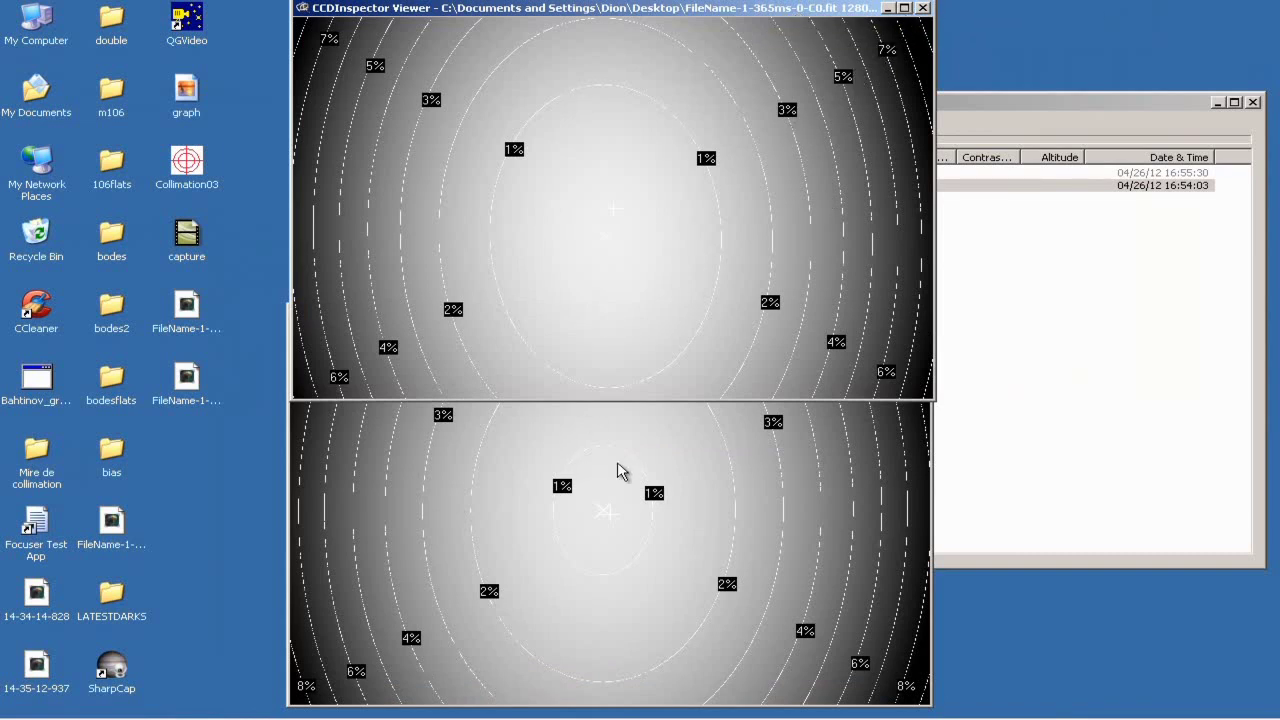
Step: Close both flat analysis viewers and move the CCDInspector window toward the middle of the desktop
click(922, 9)
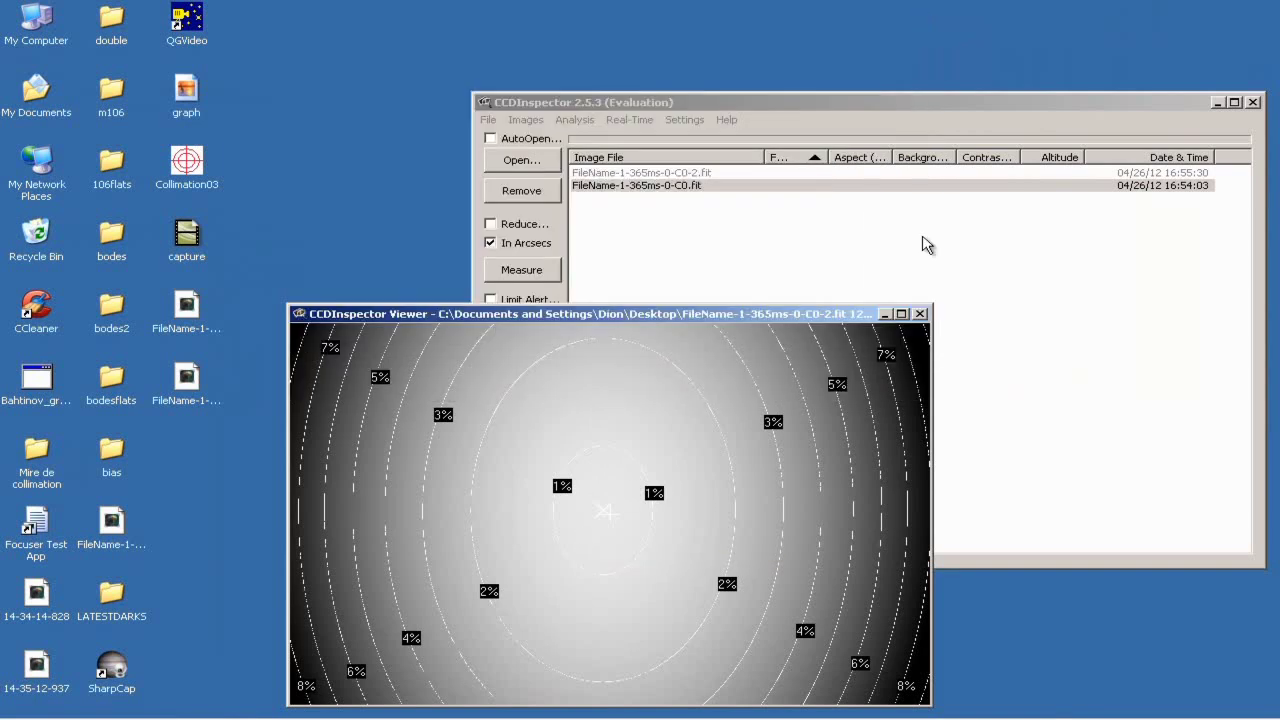
click(920, 315)
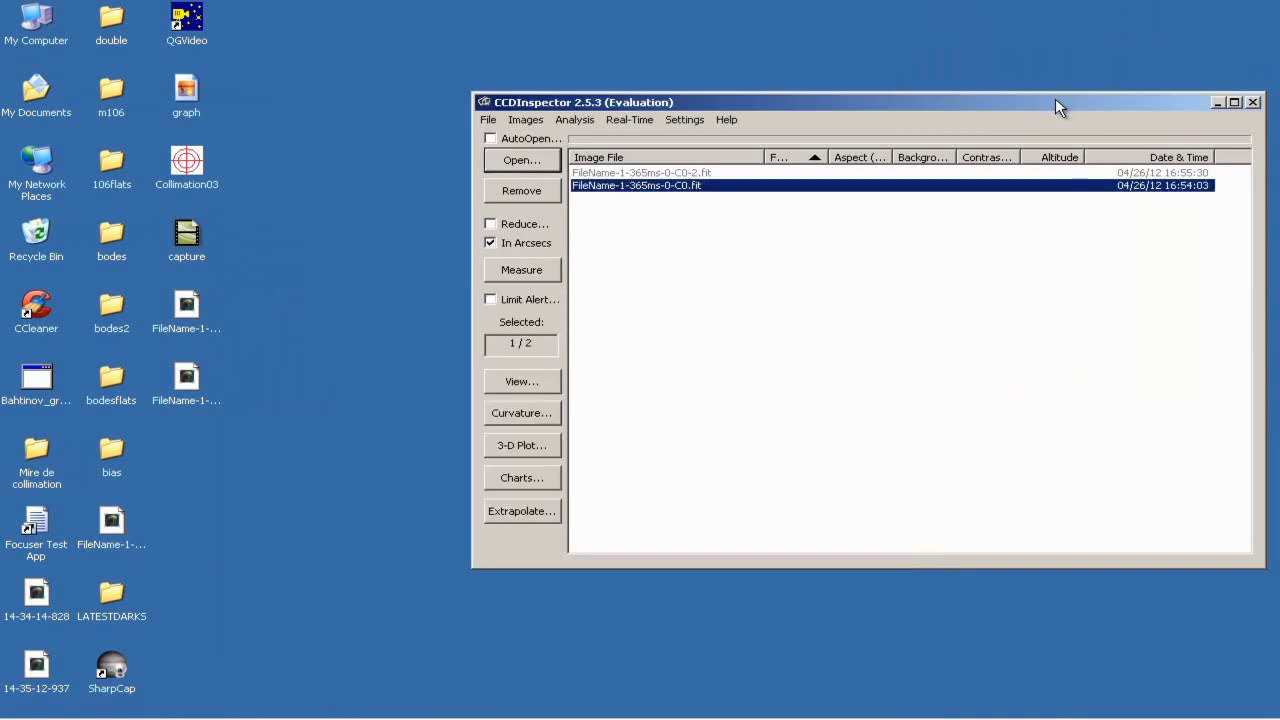
drag(1051, 98, 893, 99)
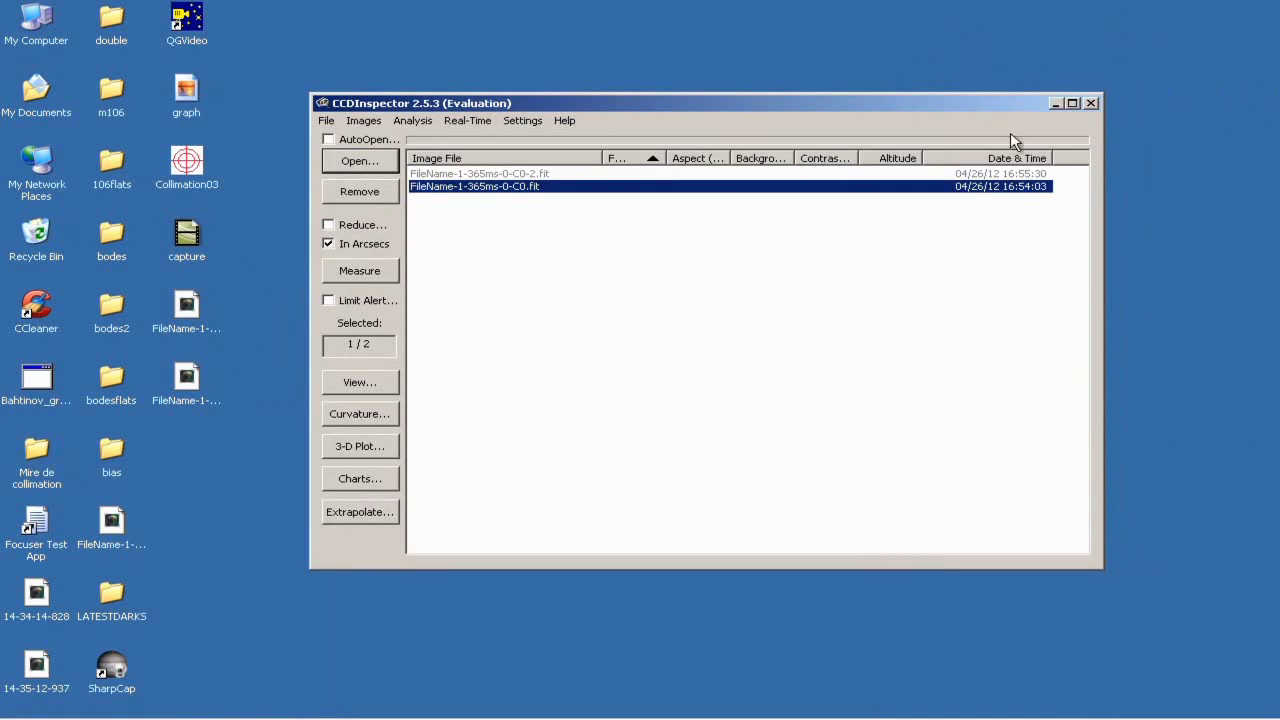